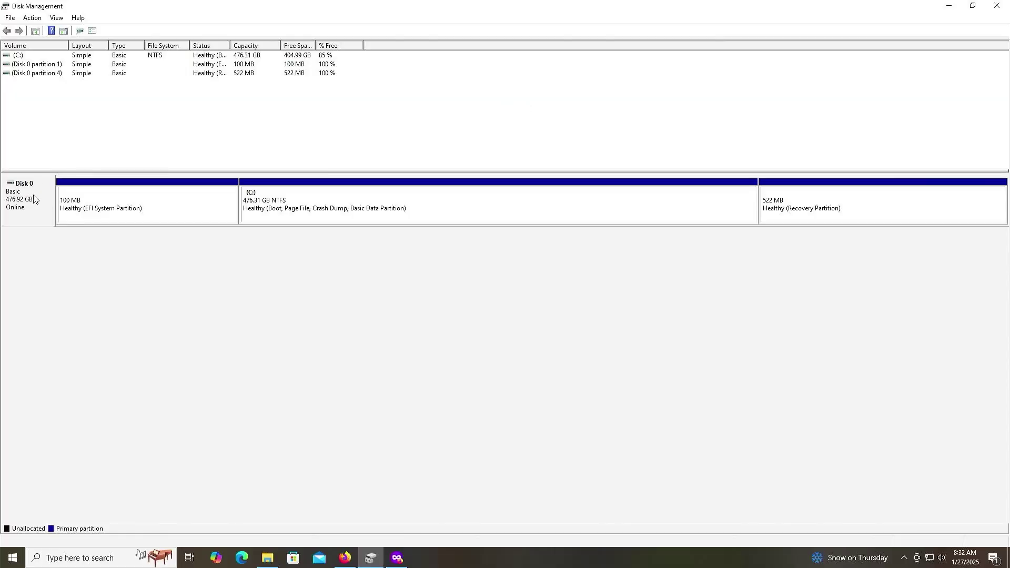
Select Disk 0 in Disk Management to review its EFI, C: and recovery partitions
{"action": "left_click", "coordinate": [28, 209]}
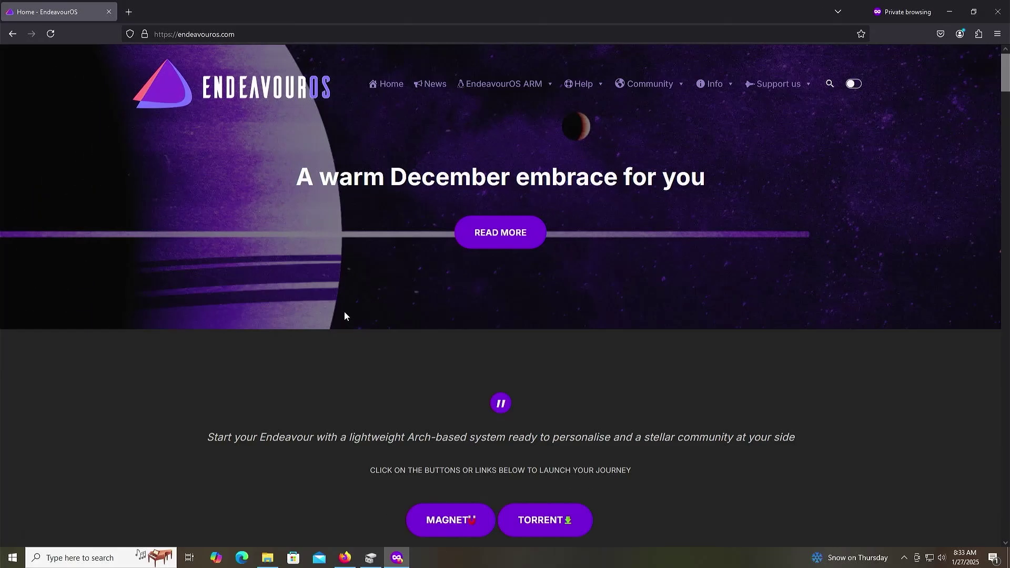
Scroll the endeavouros.com page down to the download mirror list
{"action": "scroll", "coordinate": [346, 316], "scroll_direction": "down", "scroll_amount": 8}
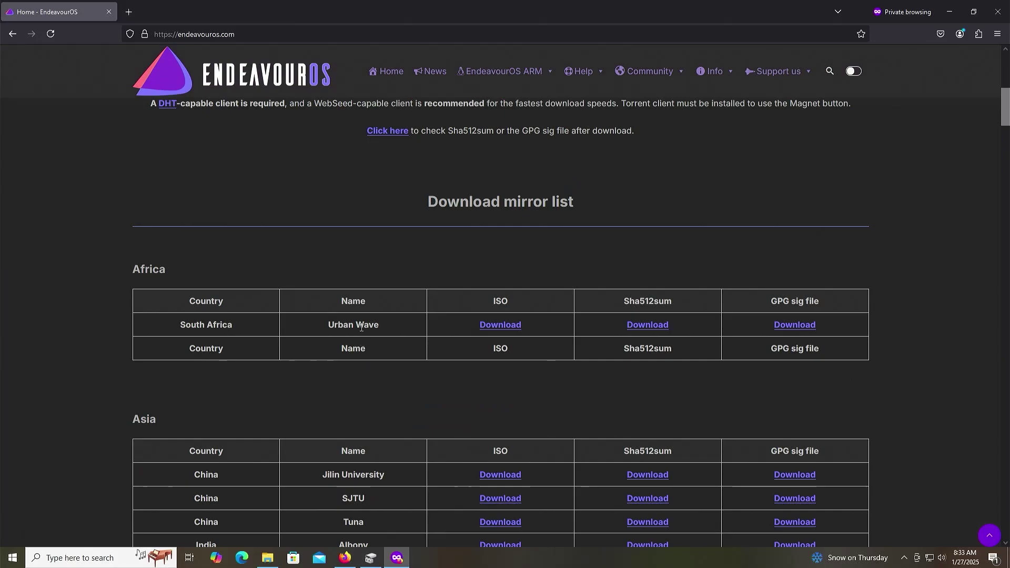
{"action": "scroll", "coordinate": [436, 296], "scroll_direction": "down", "scroll_amount": 15}
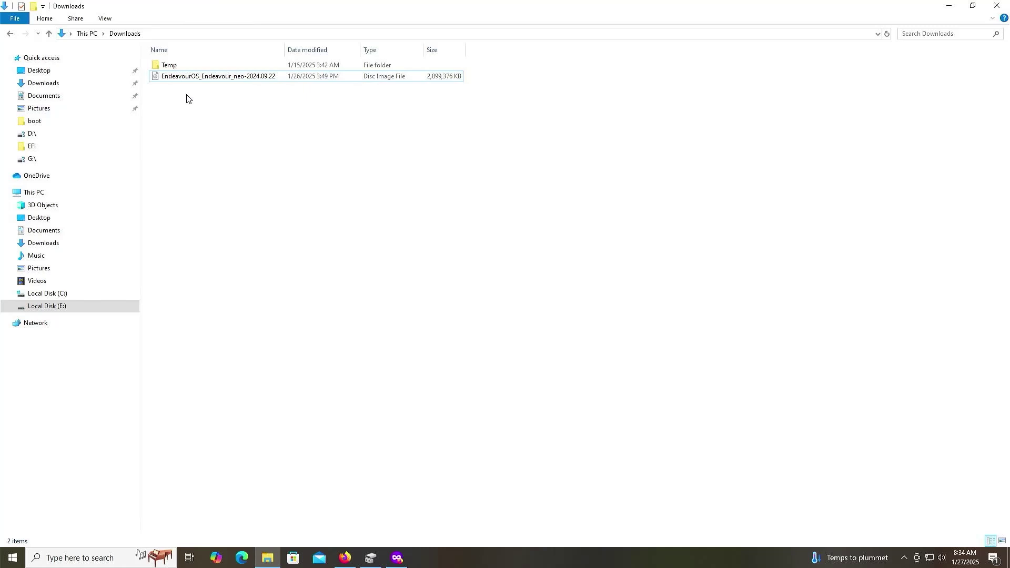
Mount the EndeavourOS ISO as DVD drive G: and open it
{"action": "left_click", "coordinate": [190, 79]}
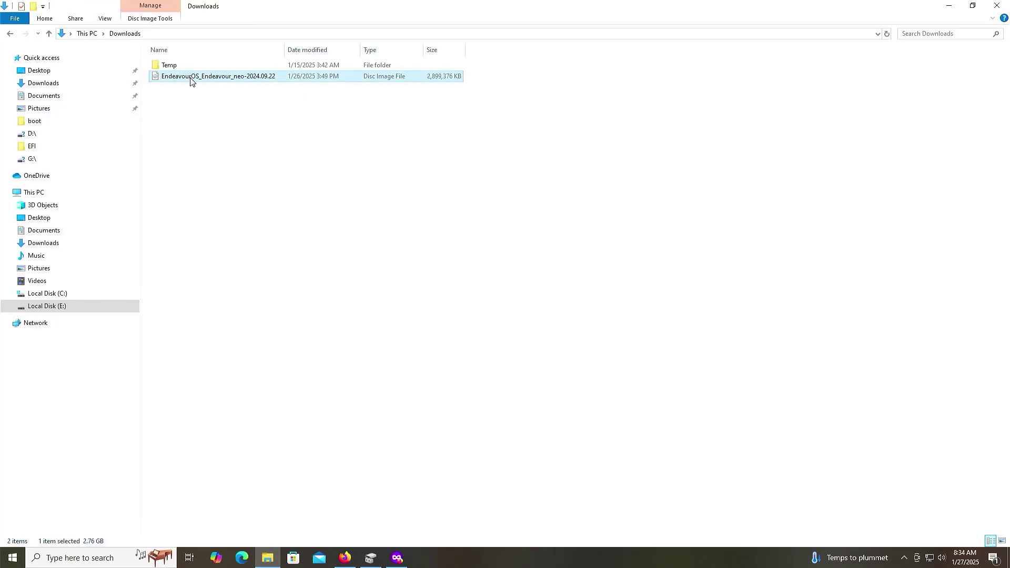
{"action": "right_click", "coordinate": [190, 79]}
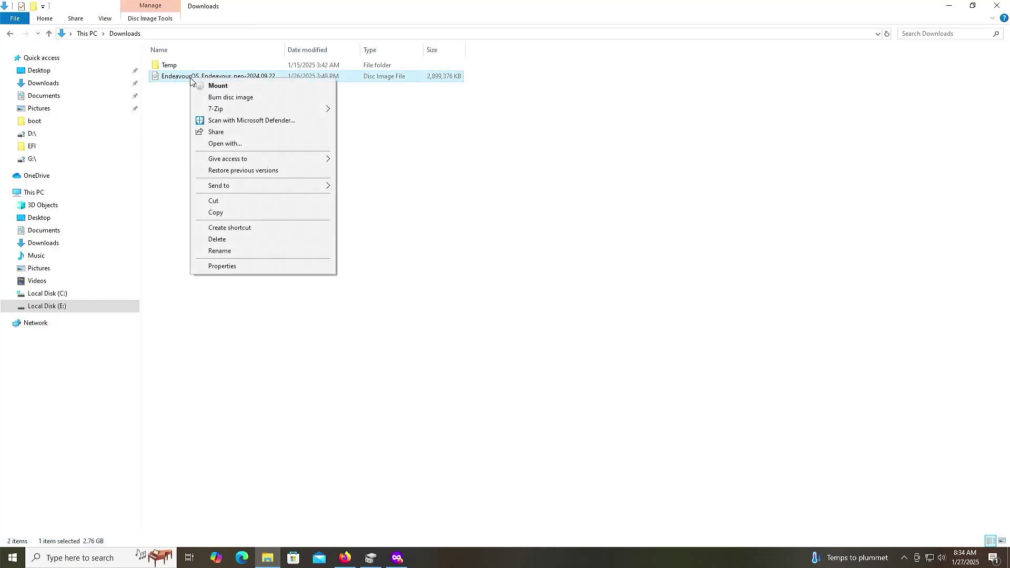
{"action": "left_click", "coordinate": [210, 86]}
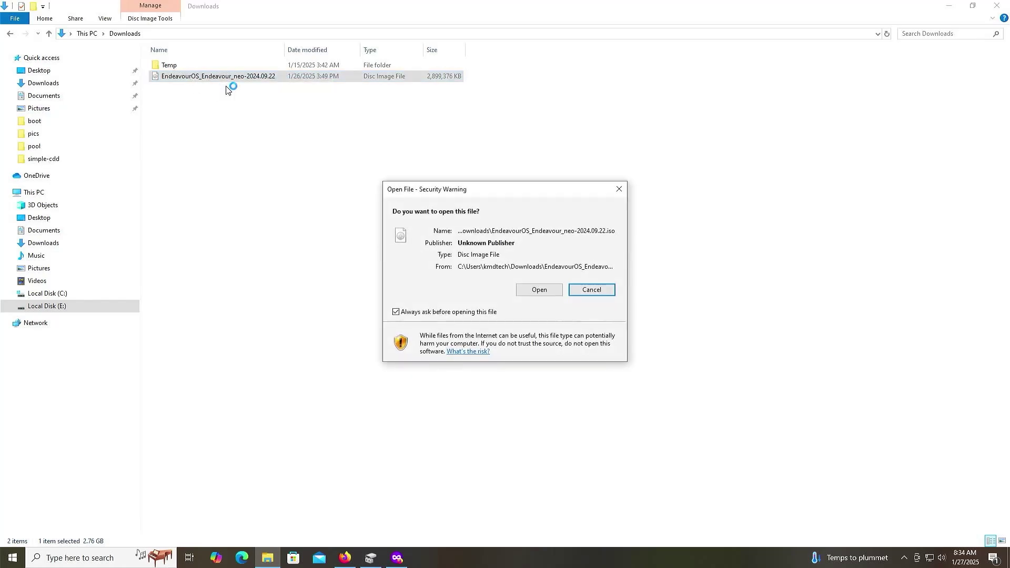
{"action": "left_click", "coordinate": [518, 286]}
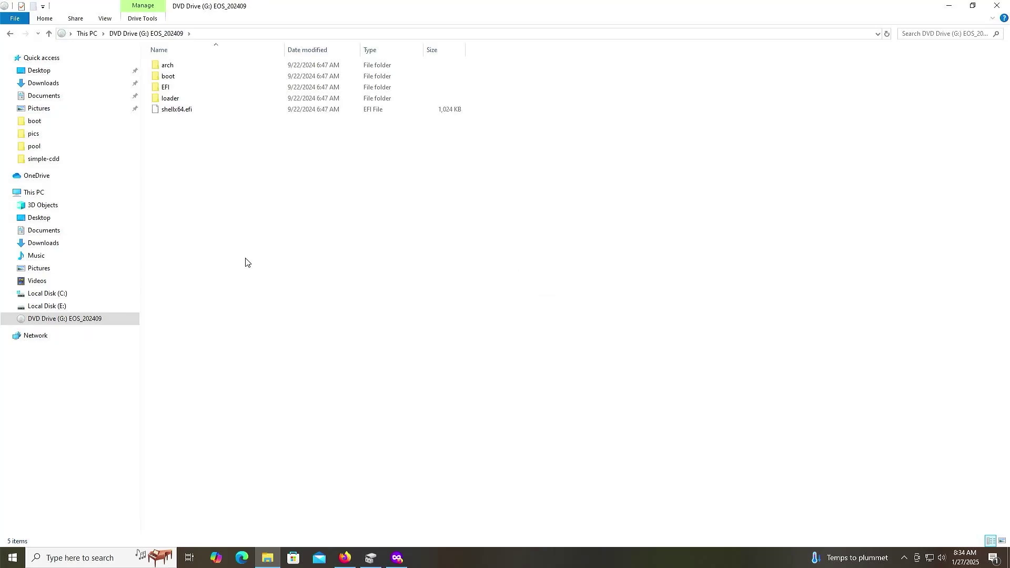
Check the G: drive's properties showing 2.60 GB, then close them without changes
{"action": "right_click", "coordinate": [114, 322]}
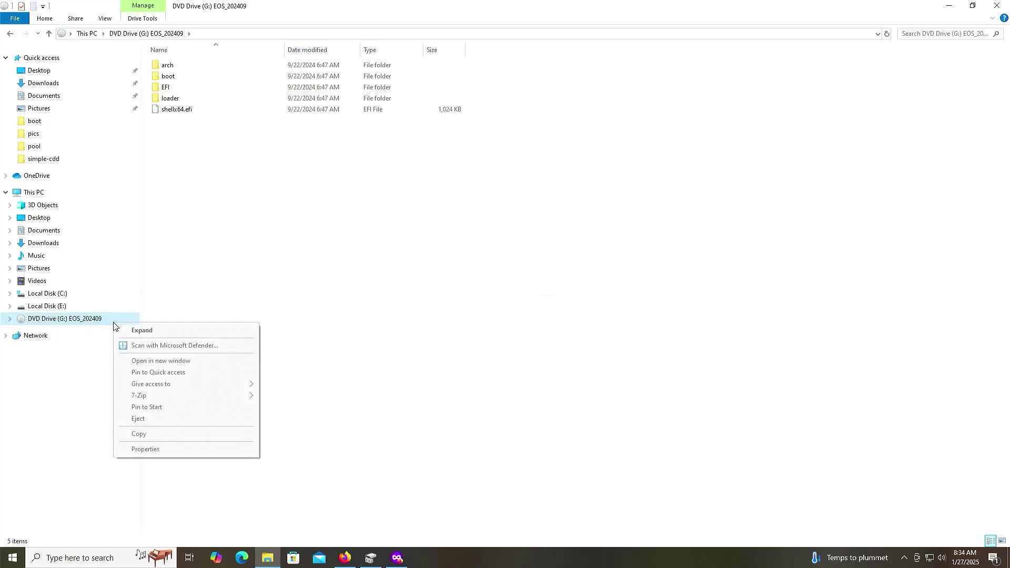
{"action": "left_click", "coordinate": [196, 451]}
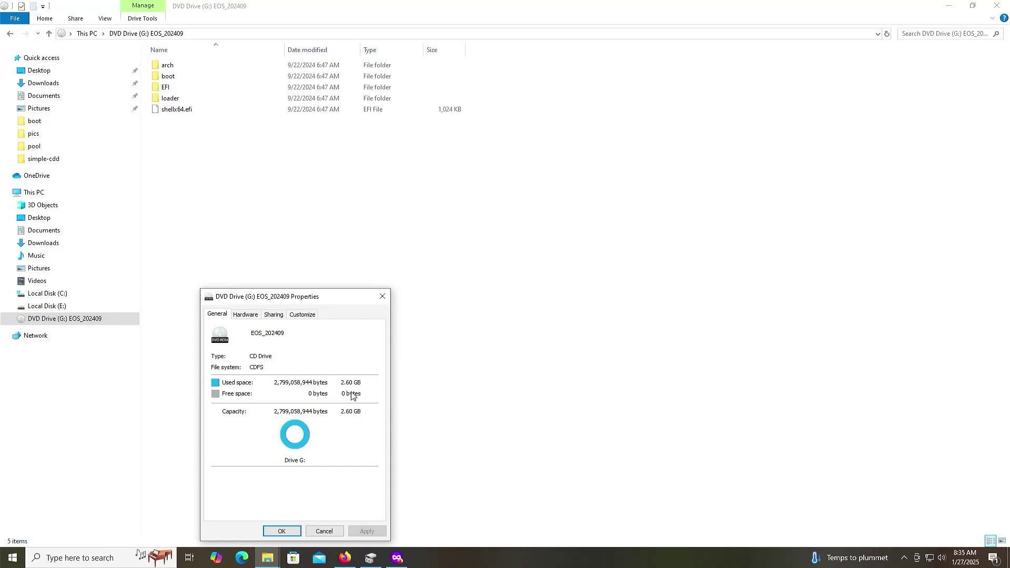
{"action": "left_click", "coordinate": [332, 532]}
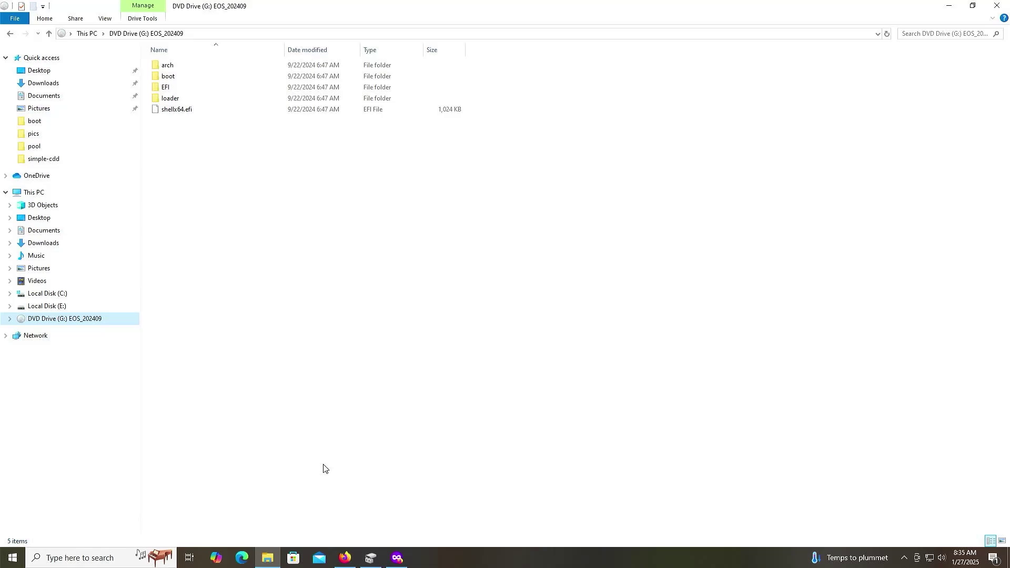
Shrink the C: partition by 53000 MB, freeing 51.76 GB of unallocated space
{"action": "left_click", "coordinate": [371, 558]}
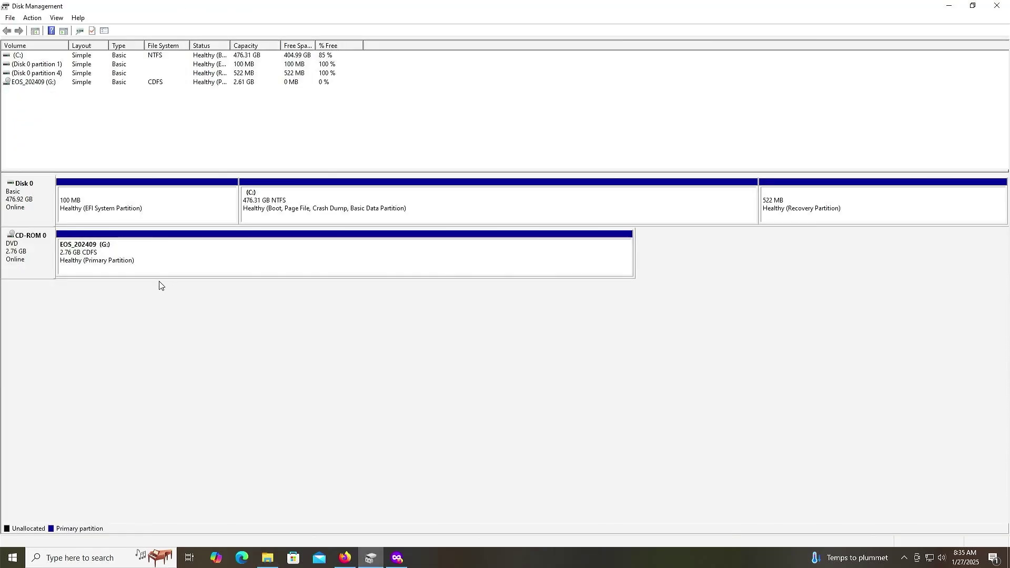
{"action": "left_click", "coordinate": [128, 267]}
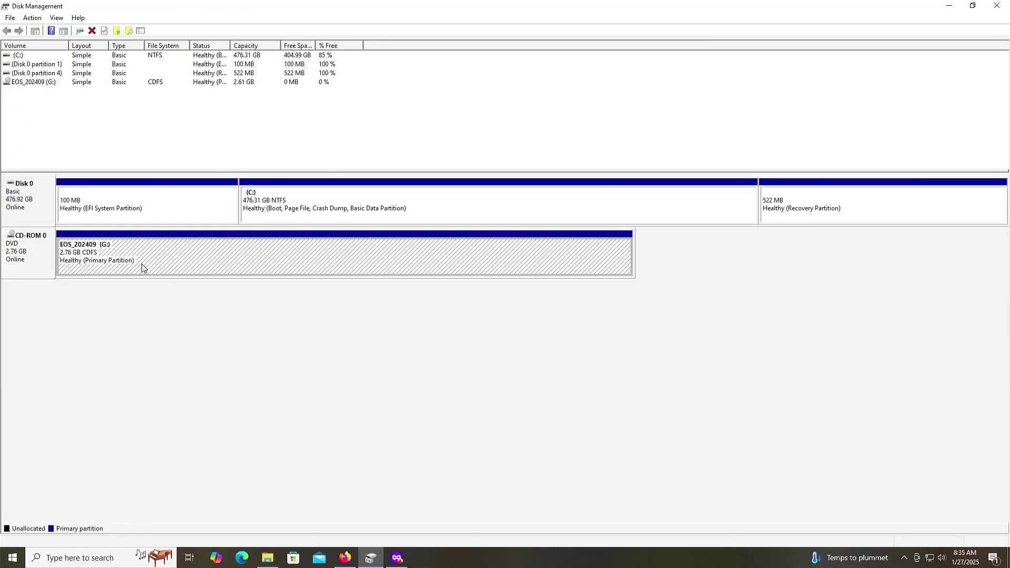
{"action": "left_click", "coordinate": [296, 222]}
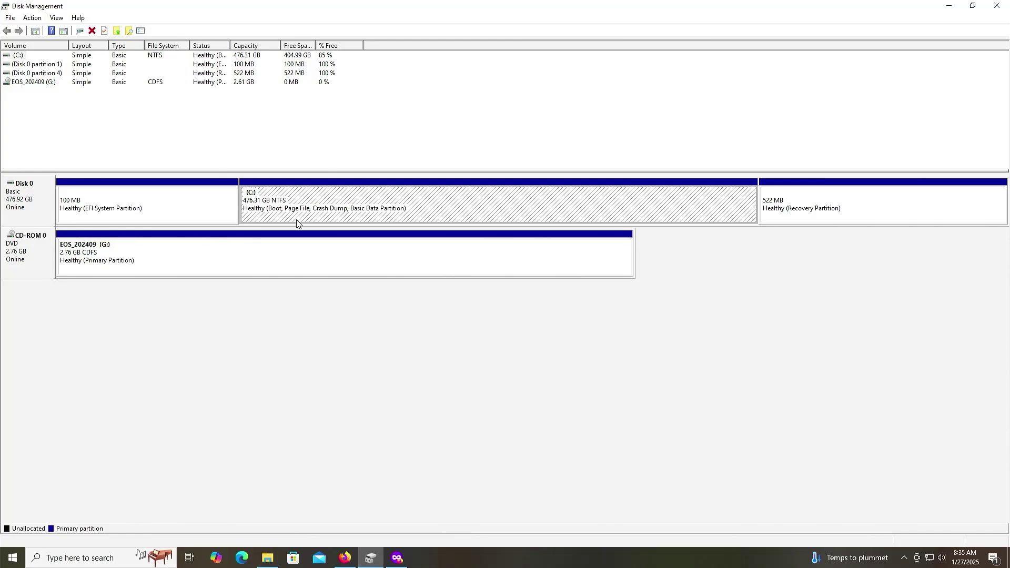
{"action": "right_click", "coordinate": [297, 222]}
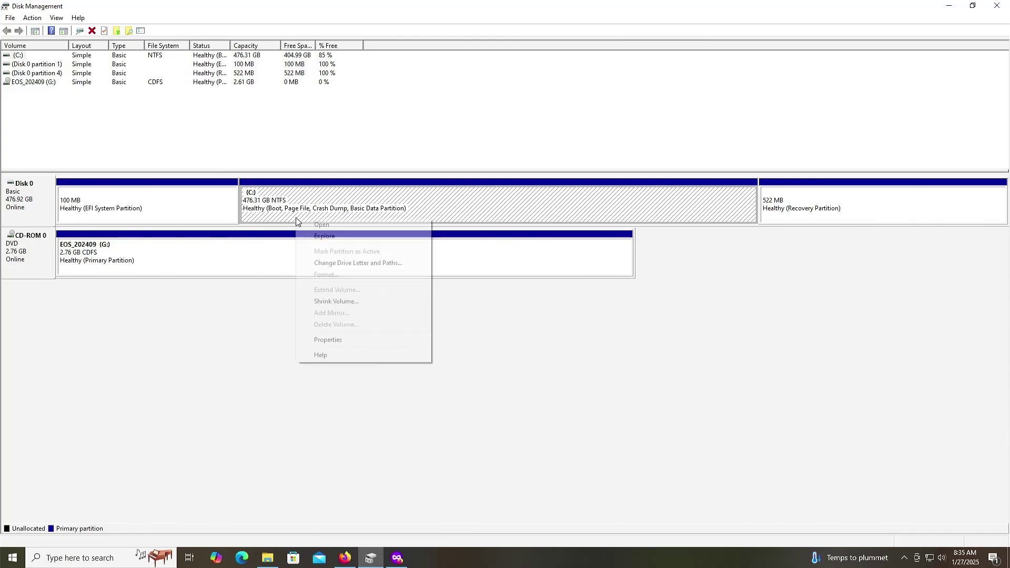
{"action": "left_click", "coordinate": [350, 301]}
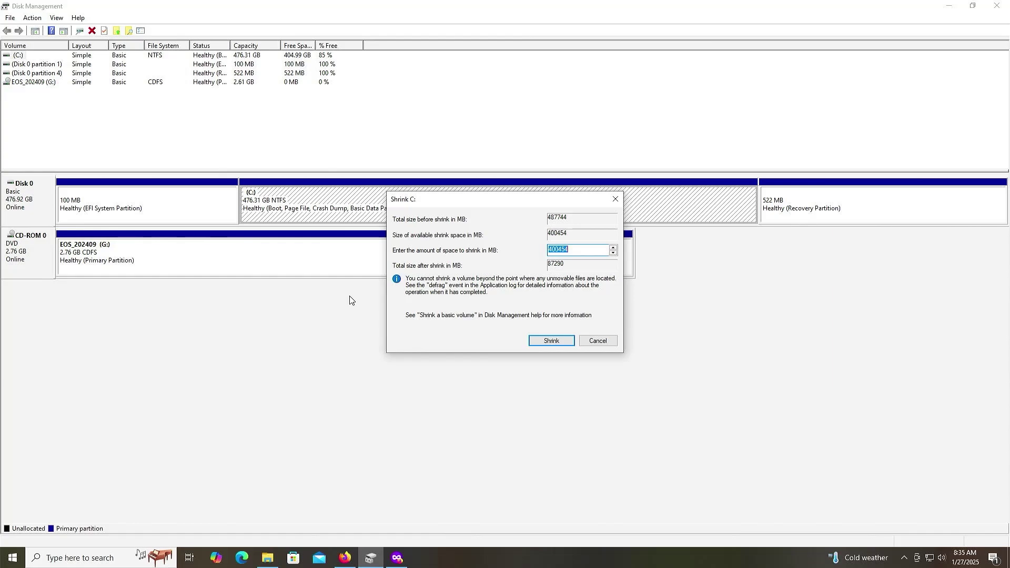
{"action": "type", "text": "53000"}
{"action": "left_click", "coordinate": [535, 341]}
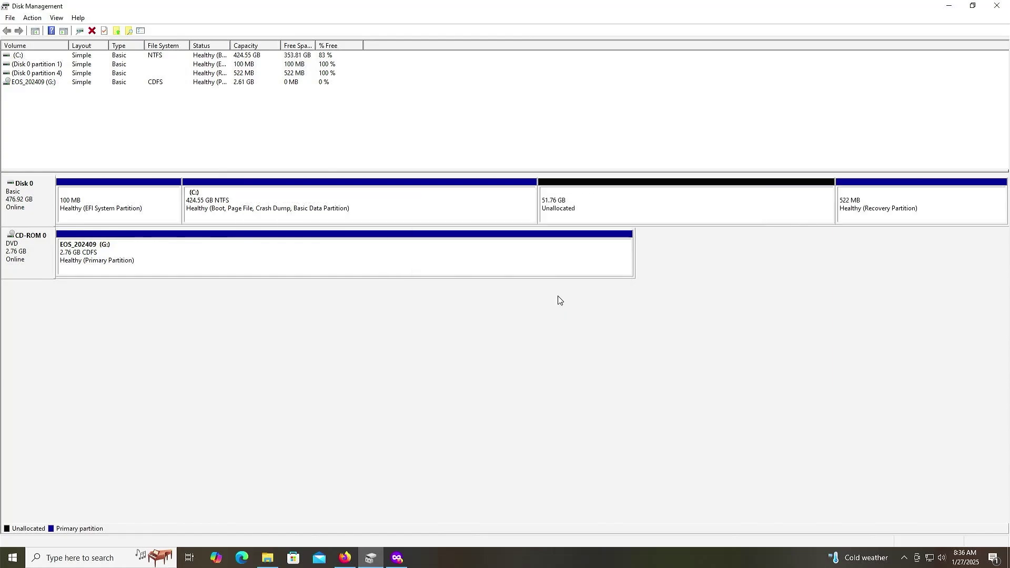
Start a new simple volume in the unallocated space, sized 3000 MB with drive letter F
{"action": "left_click", "coordinate": [551, 221]}
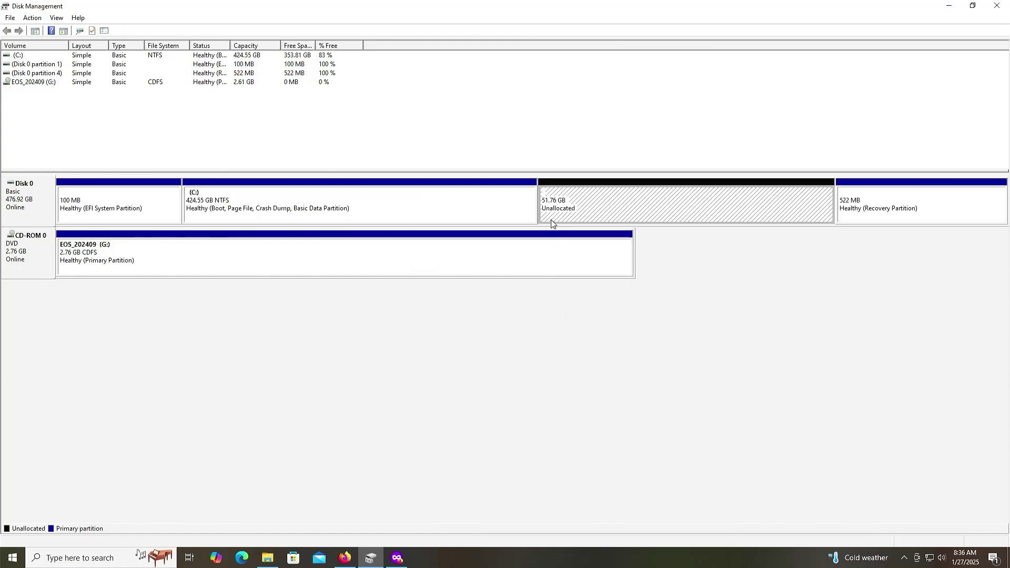
{"action": "right_click", "coordinate": [551, 222]}
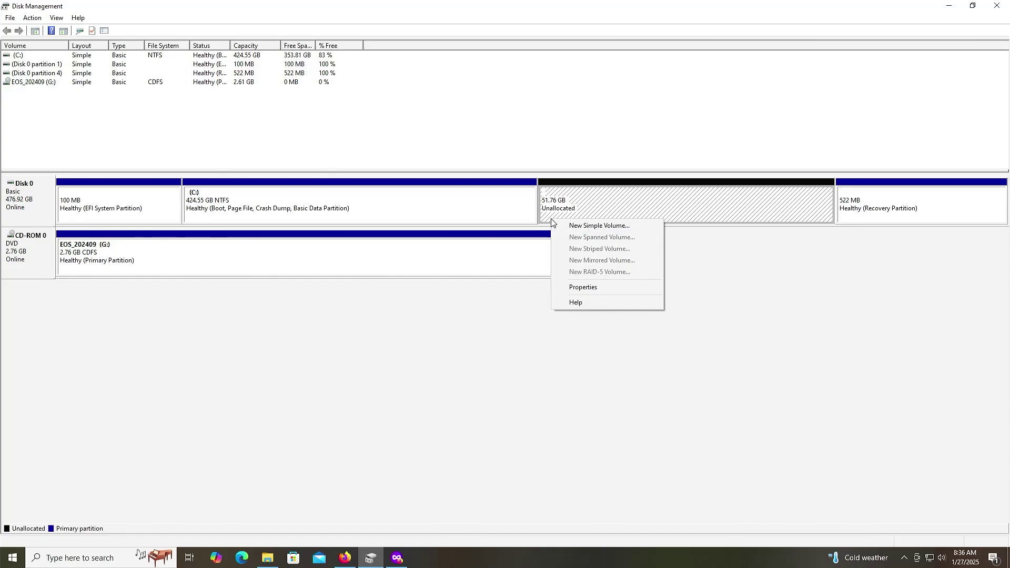
{"action": "left_click", "coordinate": [567, 225]}
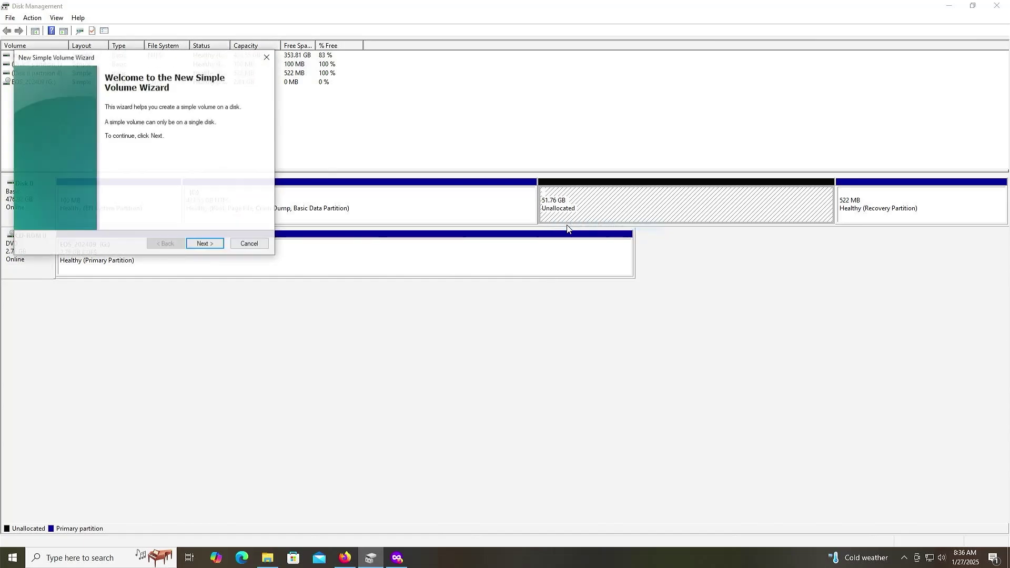
{"action": "left_click", "coordinate": [205, 244]}
{"action": "type", "text": "3000"}
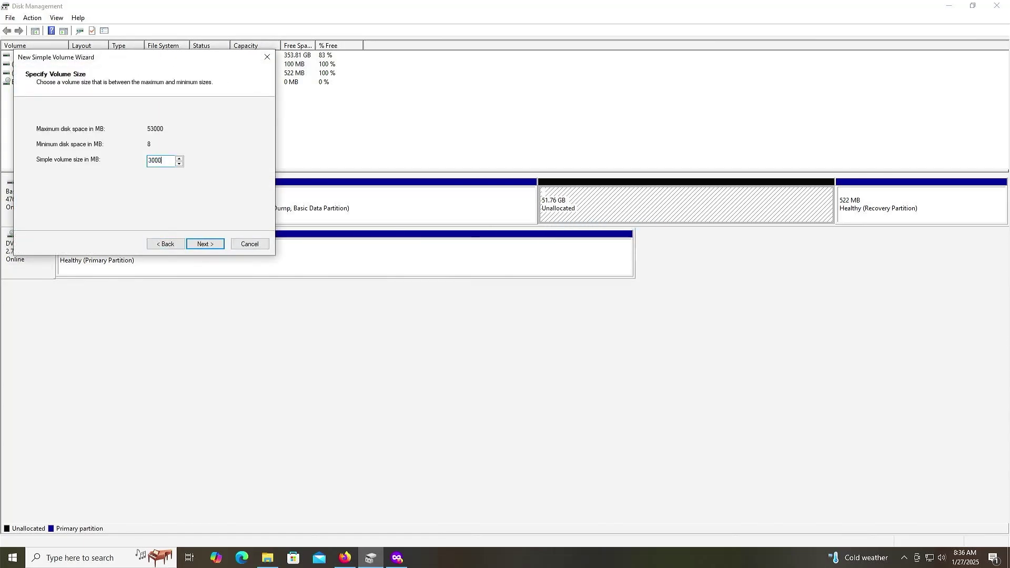
{"action": "left_click", "coordinate": [203, 244]}
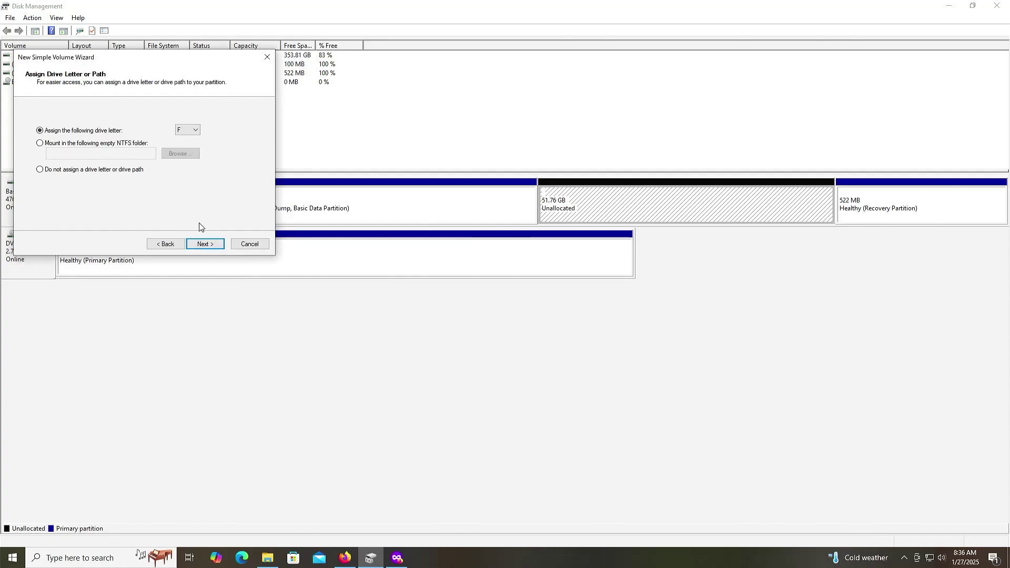
{"action": "left_click", "coordinate": [205, 244]}
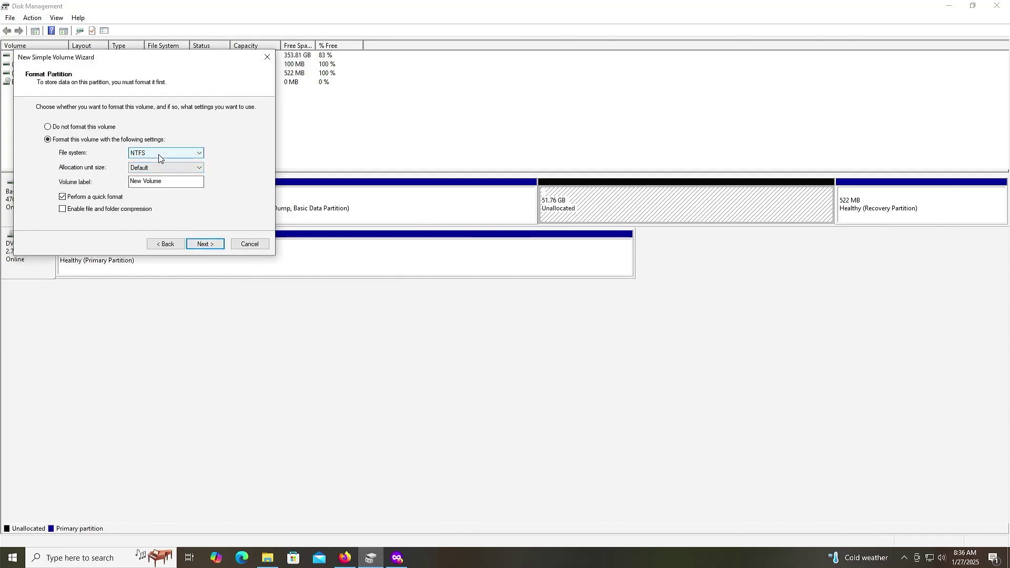
Format the new volume as FAT32 labelled EOS_ISO and finish the wizard
{"action": "left_click", "coordinate": [160, 153]}
{"action": "left_click", "coordinate": [161, 169]}
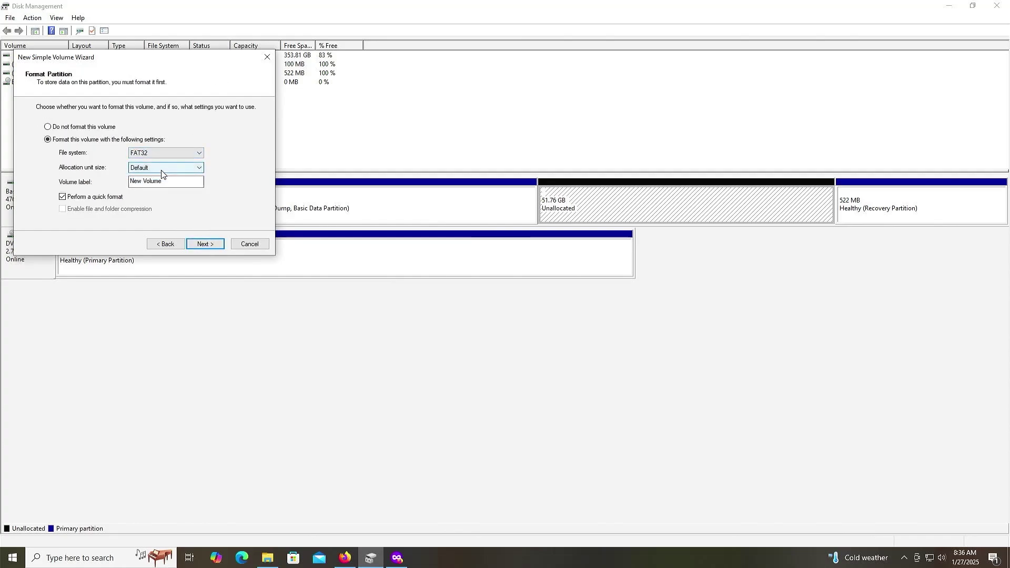
{"action": "left_click_drag", "start_coordinate": [163, 181], "coordinate": [113, 188]}
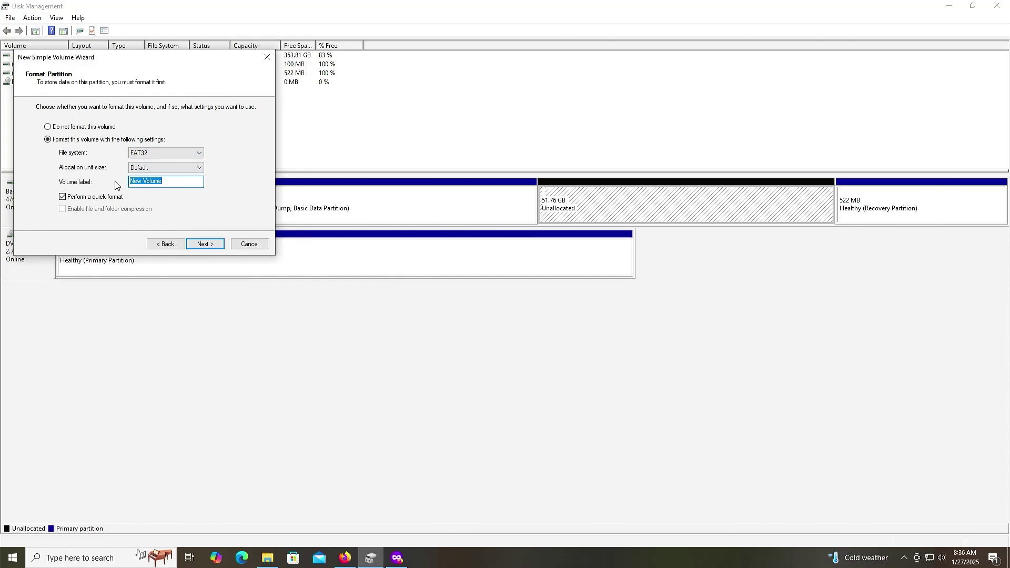
{"action": "type", "text": "EOS_ISO"}
{"action": "left_click", "coordinate": [200, 244]}
{"action": "left_click", "coordinate": [200, 244]}
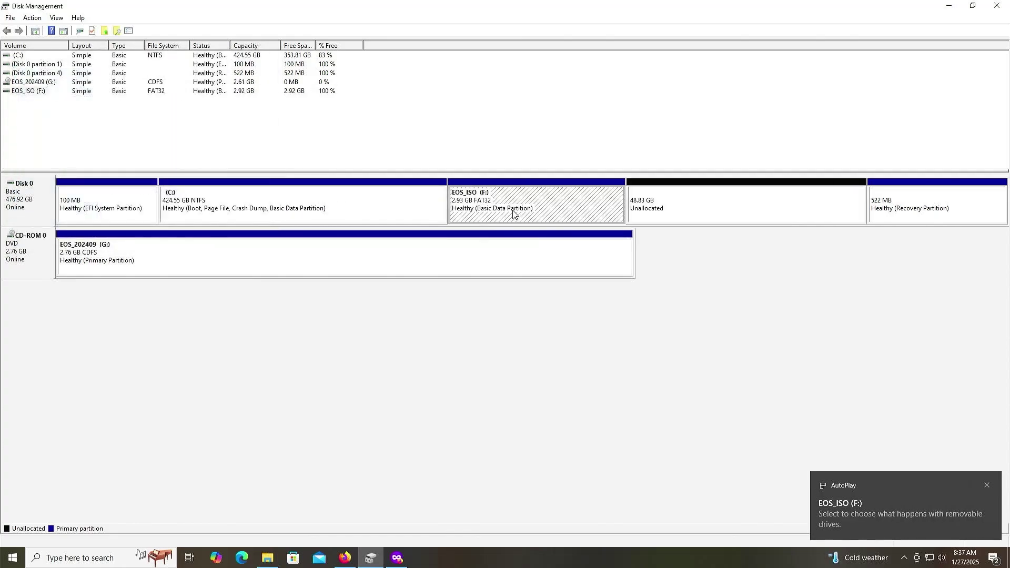
Paste all of the mounted ISO's files onto the EOS_ISO (F:) drive
{"action": "left_click", "coordinate": [268, 557]}
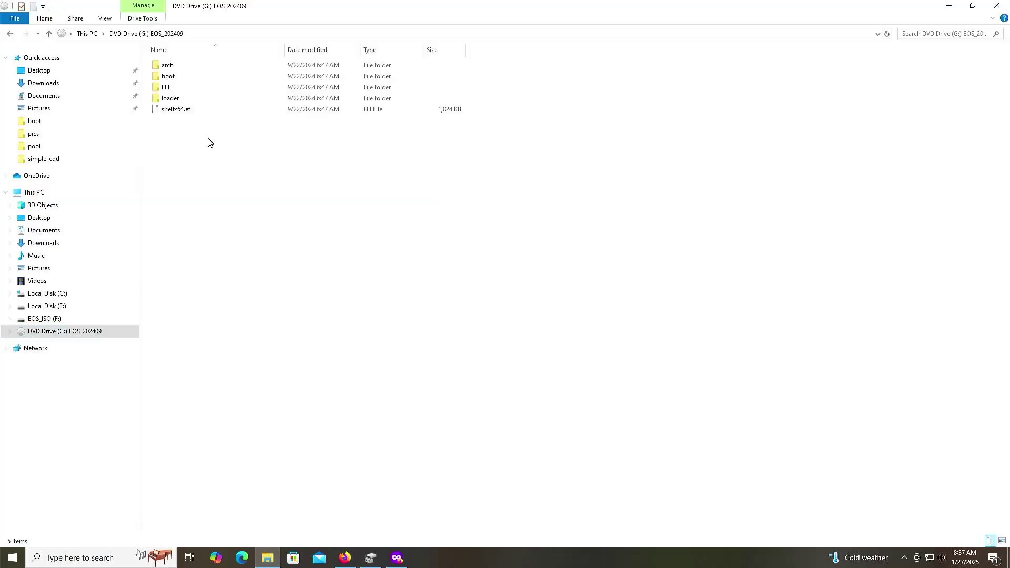
{"action": "key", "text": "ctrl+a"}
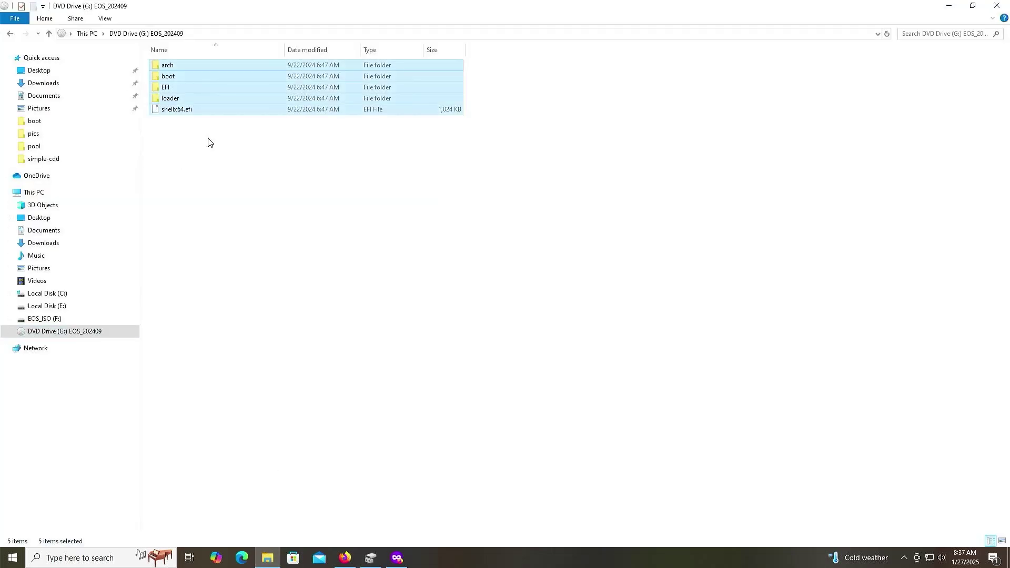
{"action": "left_click", "coordinate": [58, 320]}
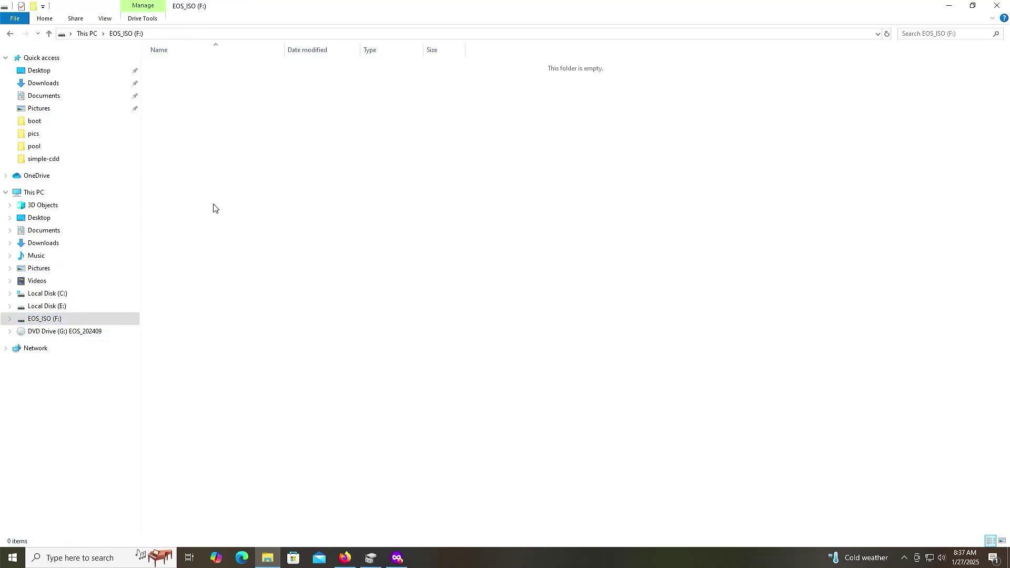
{"action": "key", "text": "ctrl+v"}
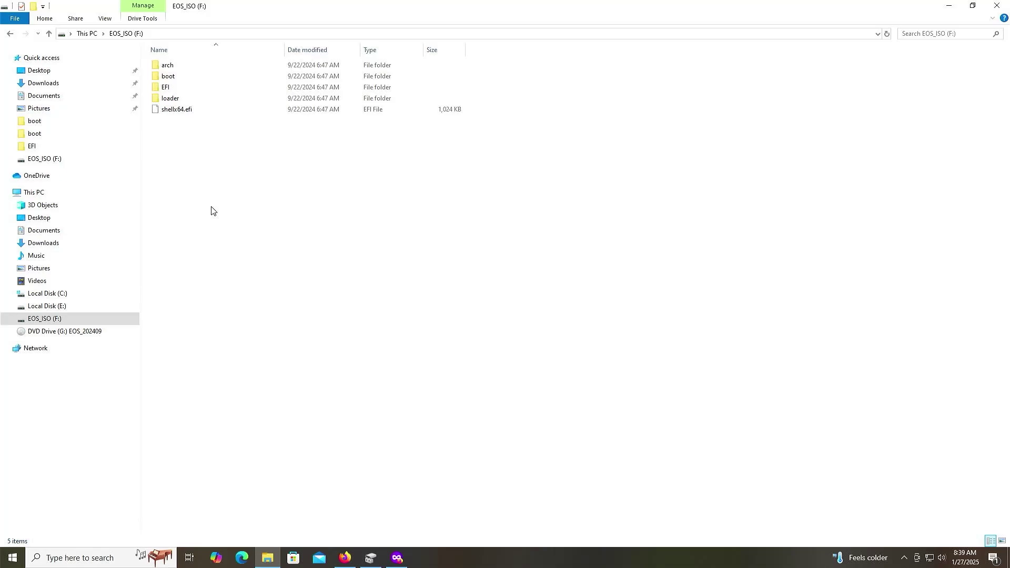
Launch DiskPart with administrator rights
{"action": "key", "text": "super"}
{"action": "type", "text": "d"}
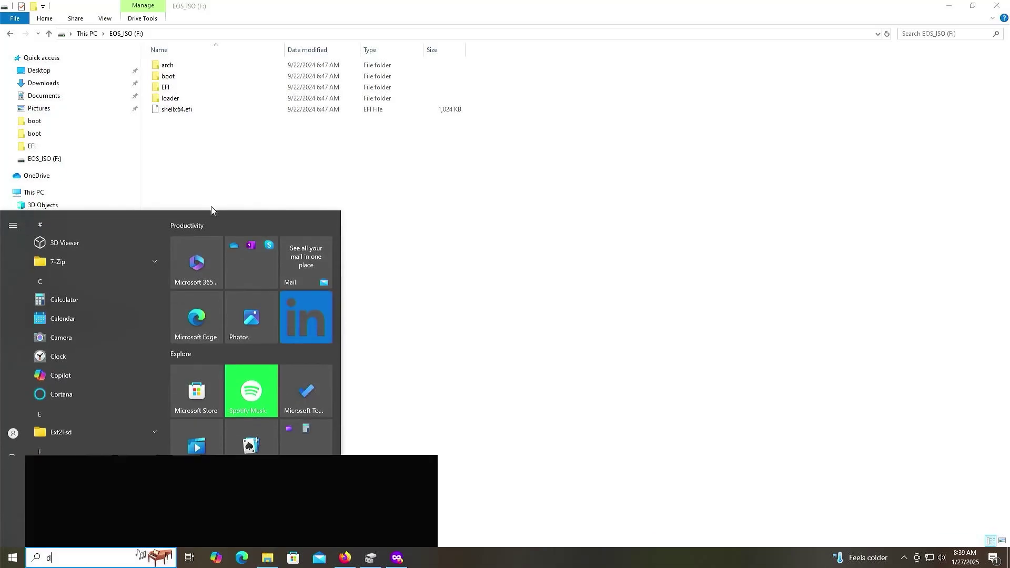
{"action": "type", "text": "iskpart"}
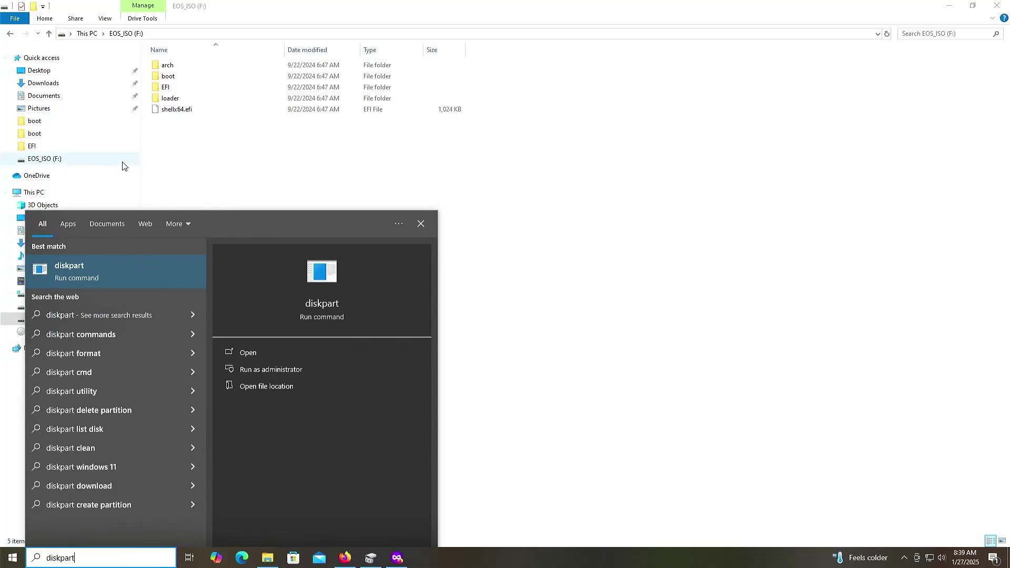
{"action": "left_click", "coordinate": [272, 370]}
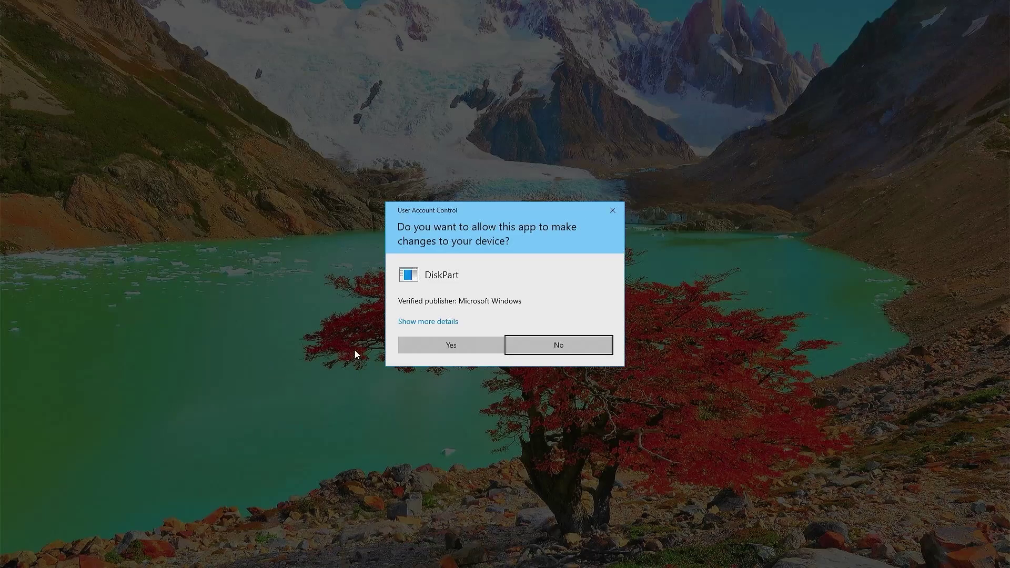
{"action": "left_click", "coordinate": [451, 351]}
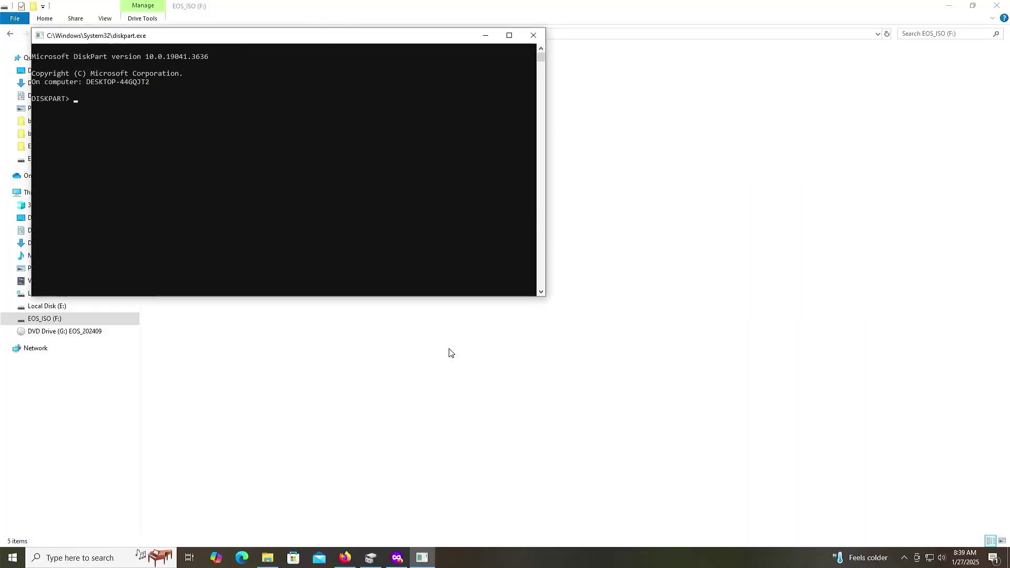
List disks, select disk 0, list its partitions and select partition 5
{"action": "type", "text": "list disk"}
{"action": "key", "text": "Return"}
{"action": "type", "text": "s"}
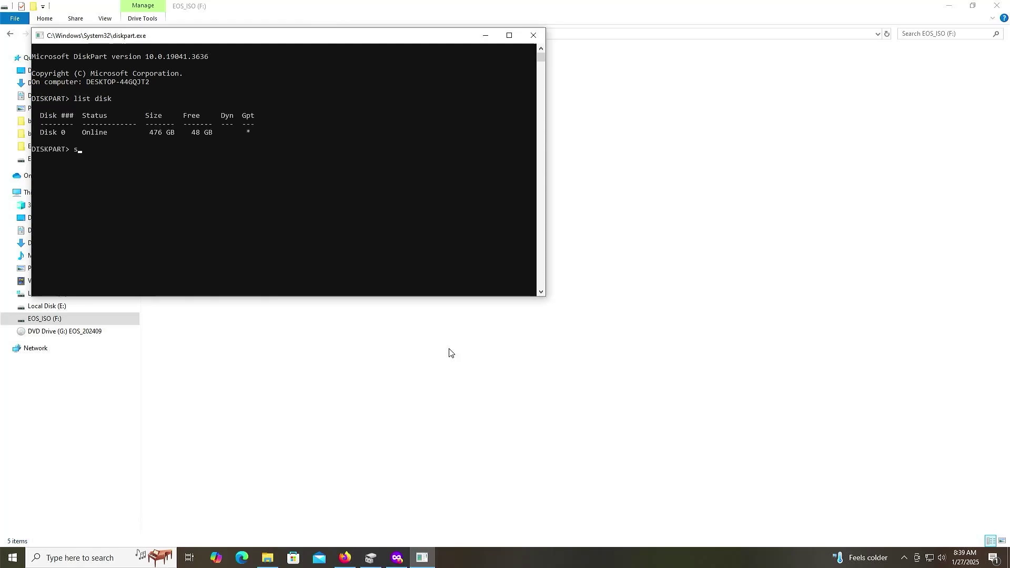
{"action": "type", "text": "el disk 0"}
{"action": "key", "text": "Return"}
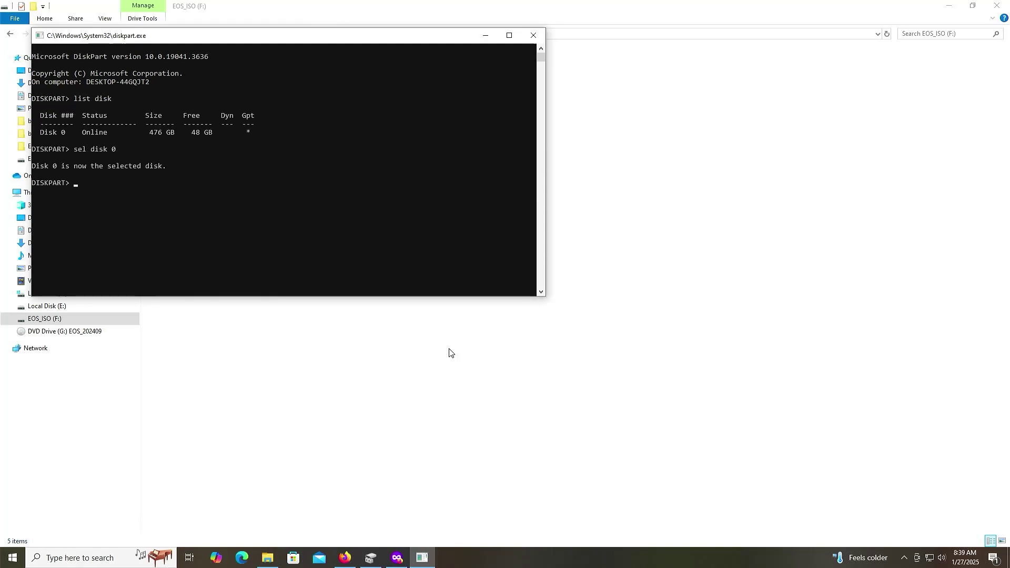
{"action": "type", "text": "list part"}
{"action": "key", "text": "Return"}
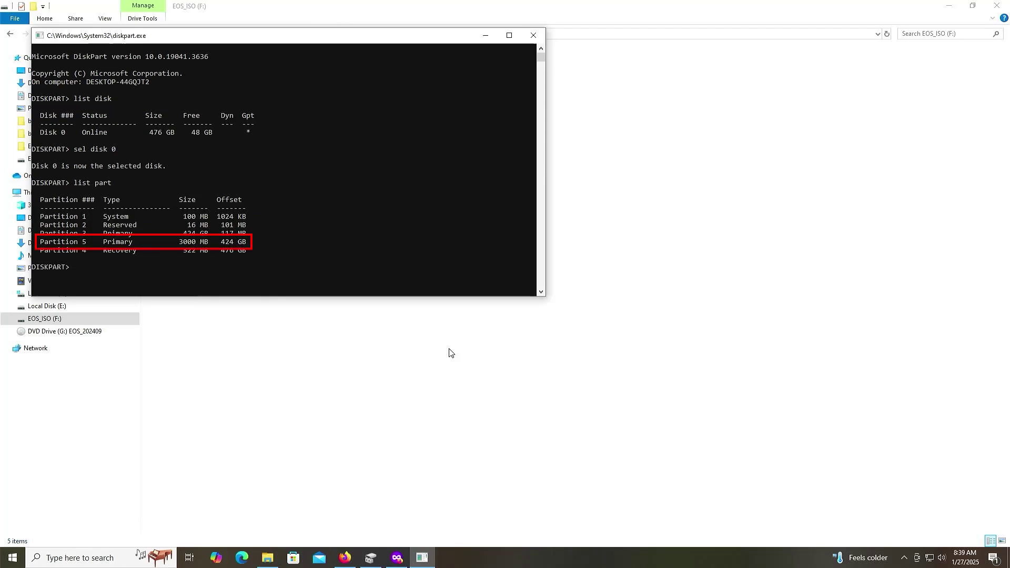
{"action": "type", "text": "sel part 5"}
{"action": "key", "text": "Return"}
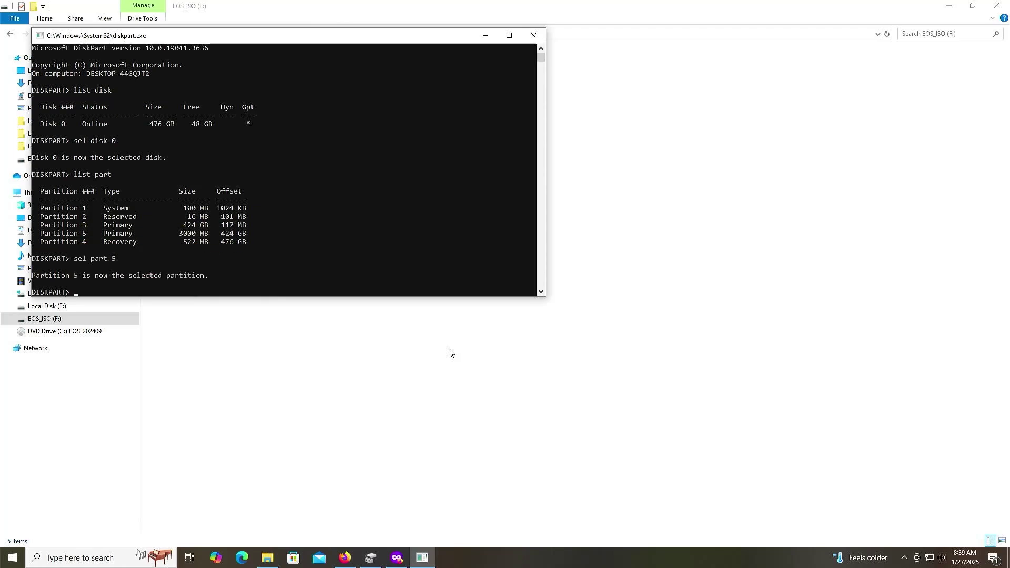
Show the set id help and paste the EFI System GUID after set id=
{"action": "type", "text": "help set id"}
{"action": "key", "text": "Return"}
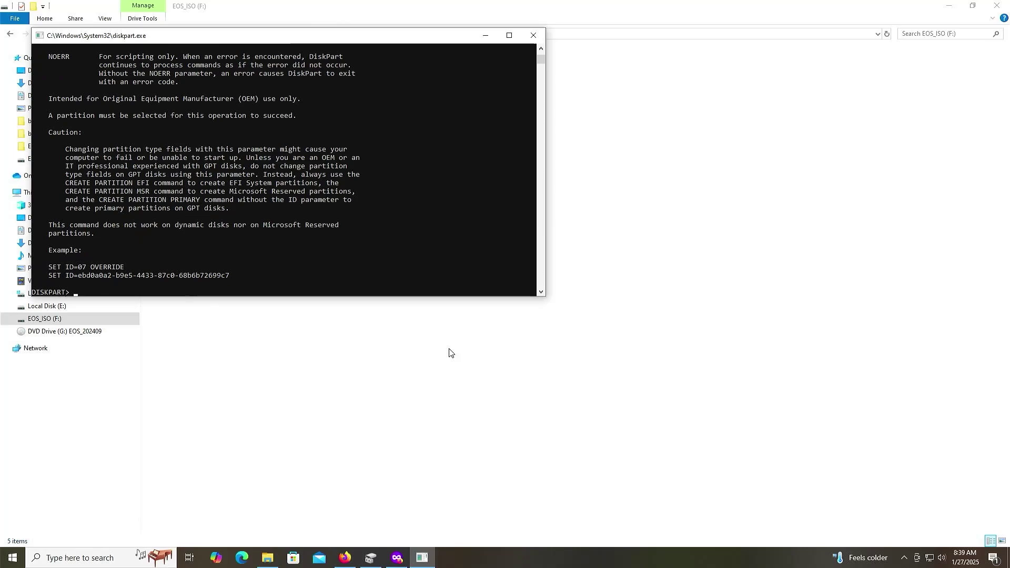
{"action": "type", "text": "set id="}
{"action": "scroll", "coordinate": [389, 227], "scroll_direction": "up", "scroll_amount": 13}
{"action": "scroll", "coordinate": [369, 225], "scroll_direction": "up", "scroll_amount": 1}
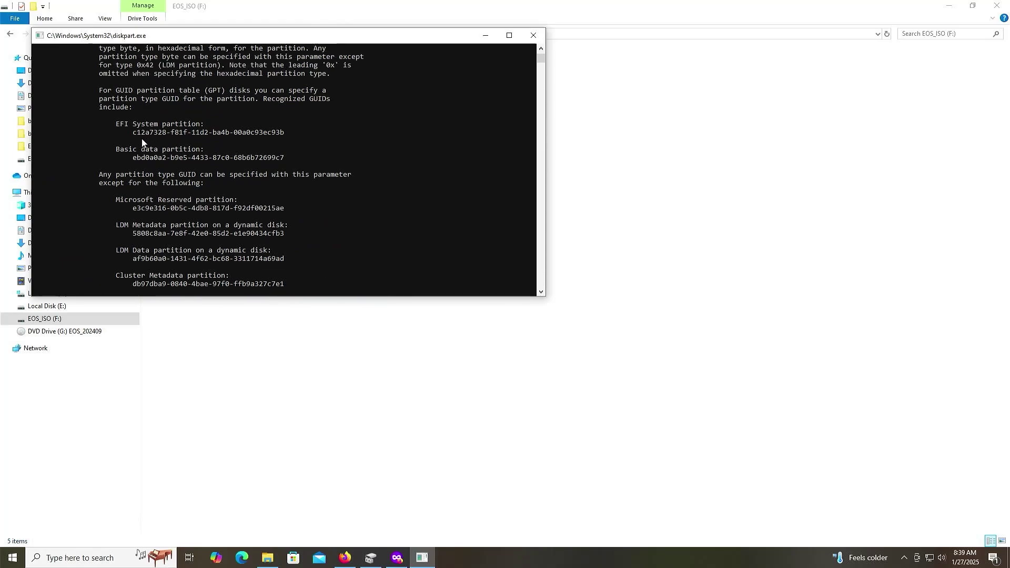
{"action": "left_click_drag", "start_coordinate": [133, 134], "coordinate": [284, 135]}
{"action": "key", "text": "ctrl+c"}
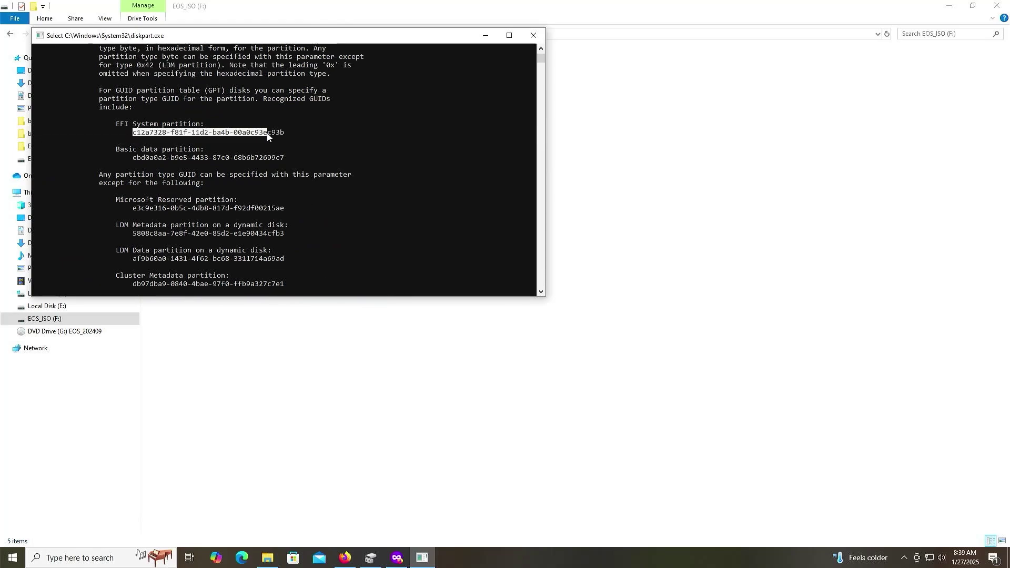
{"action": "right_click", "coordinate": [277, 134]}
{"action": "right_click", "coordinate": [279, 145]}
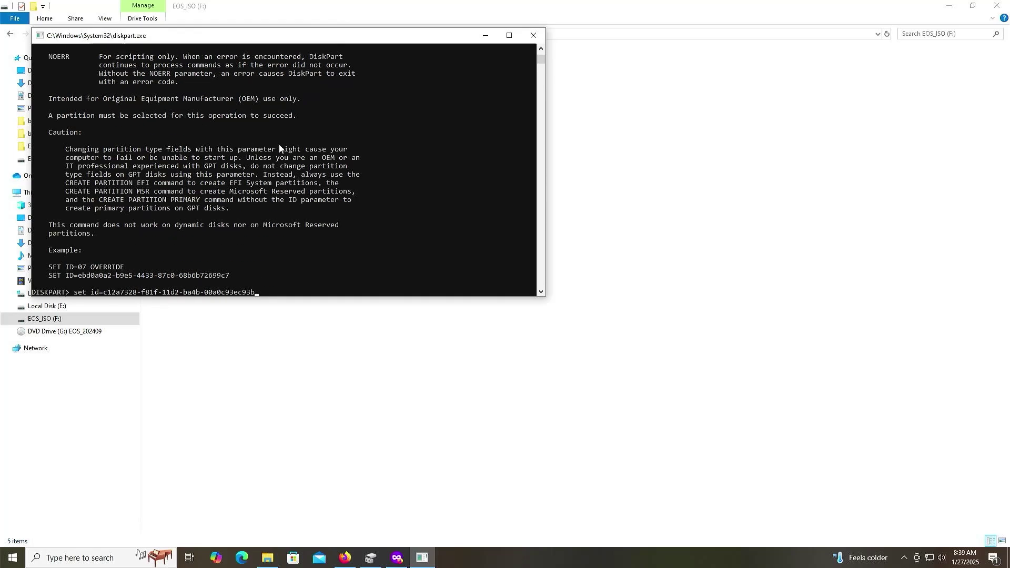
Apply the EFI System ID, verify the 2.93 GB partition, and bring up restart options
{"action": "key", "text": "Return"}
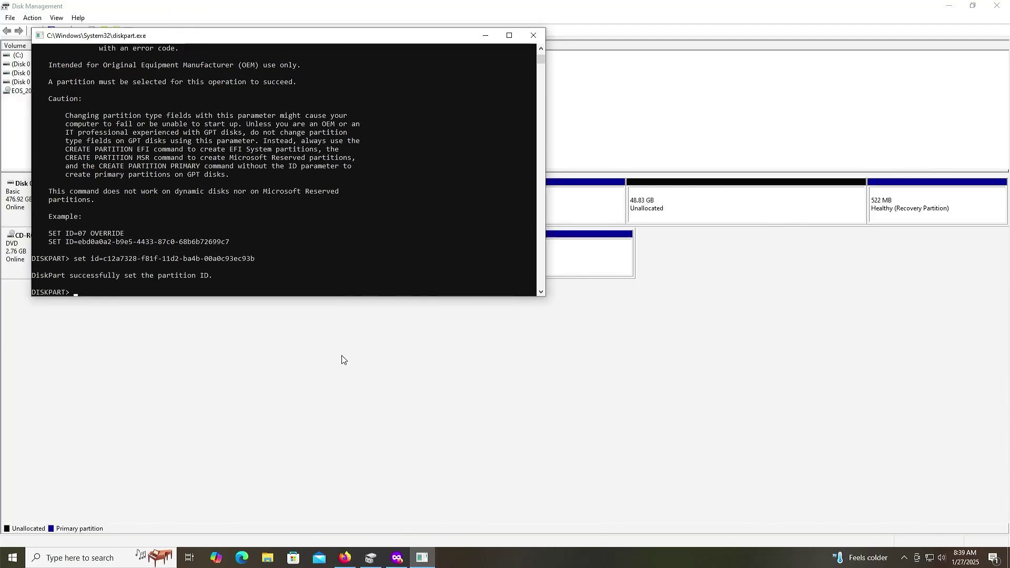
{"action": "left_click", "coordinate": [342, 360]}
{"action": "left_click", "coordinate": [484, 220]}
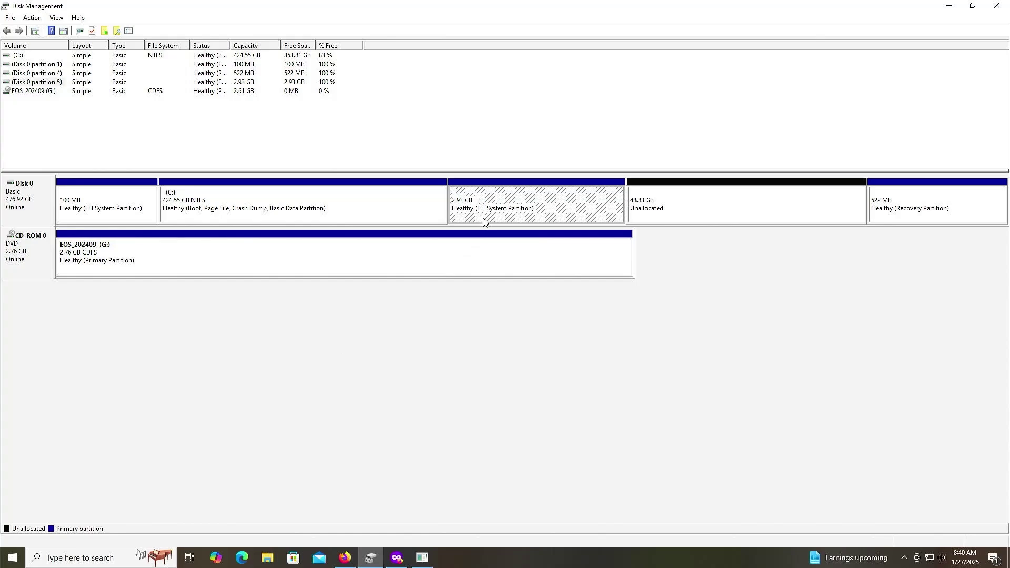
{"action": "right_click", "coordinate": [13, 558]}
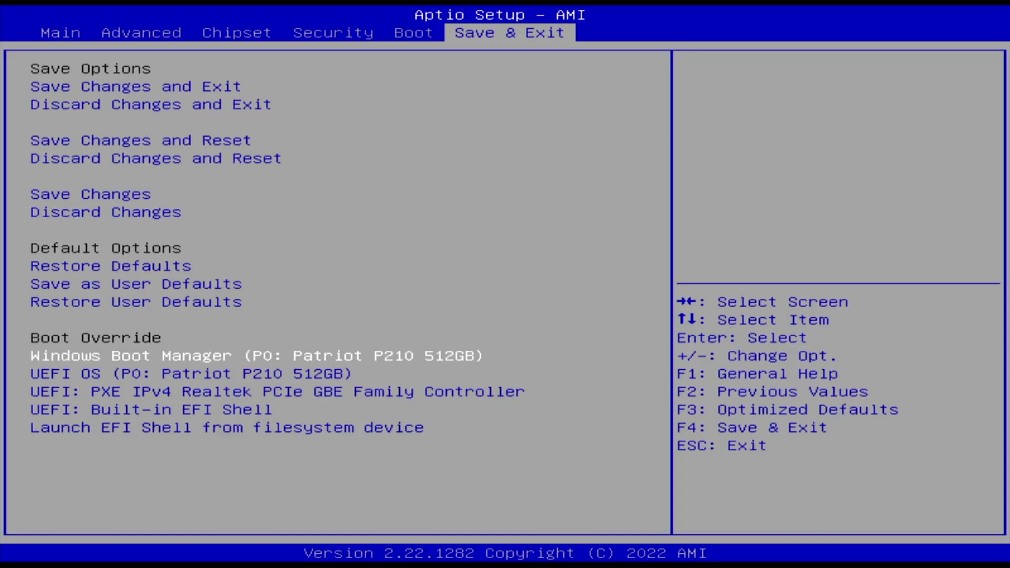
Highlight the UEFI OS (P0: Patriot P210 512GB) boot override entry
{"action": "key", "text": "Down"}
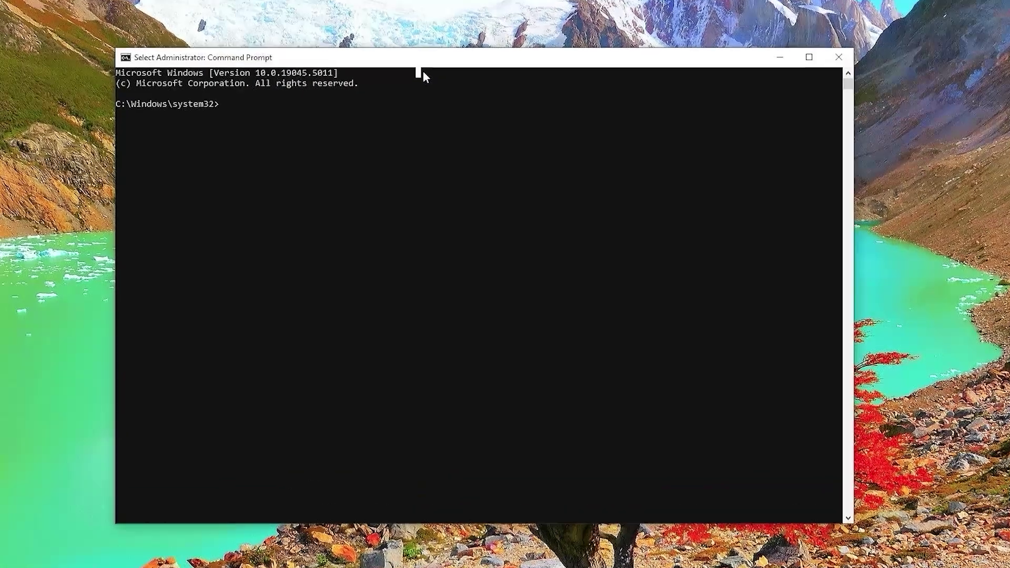
Run bcdedit /enum firmware to list the firmware boot entries
{"action": "type", "text": "bc"}
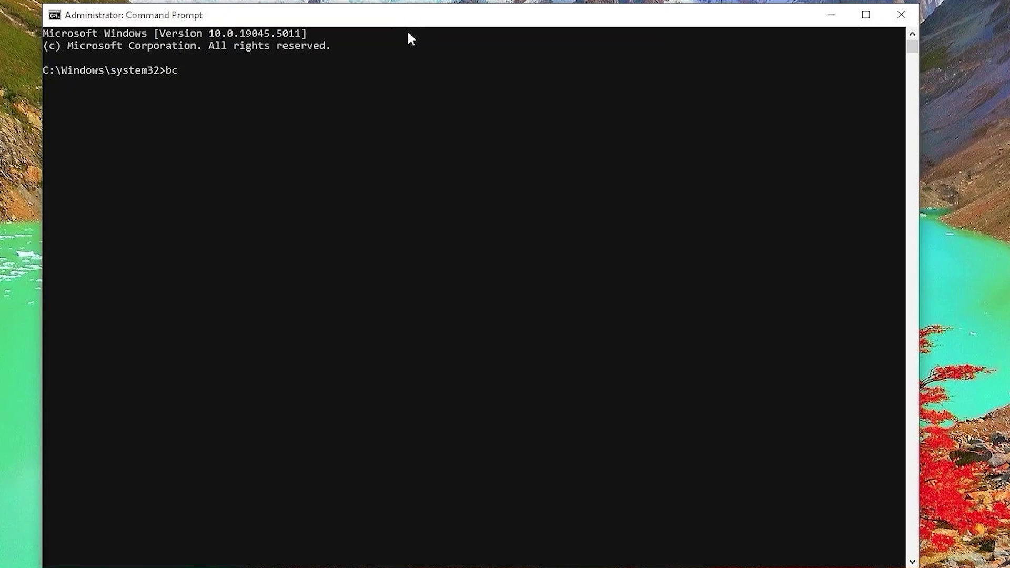
{"action": "type", "text": "dedit /enu"}
{"action": "type", "text": "m firmware"}
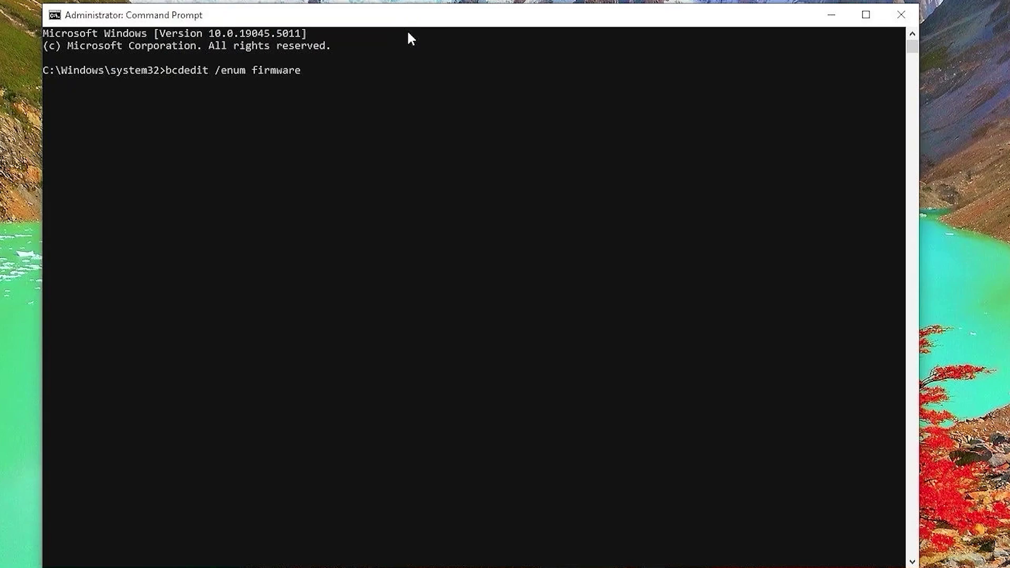
{"action": "key", "text": "Return"}
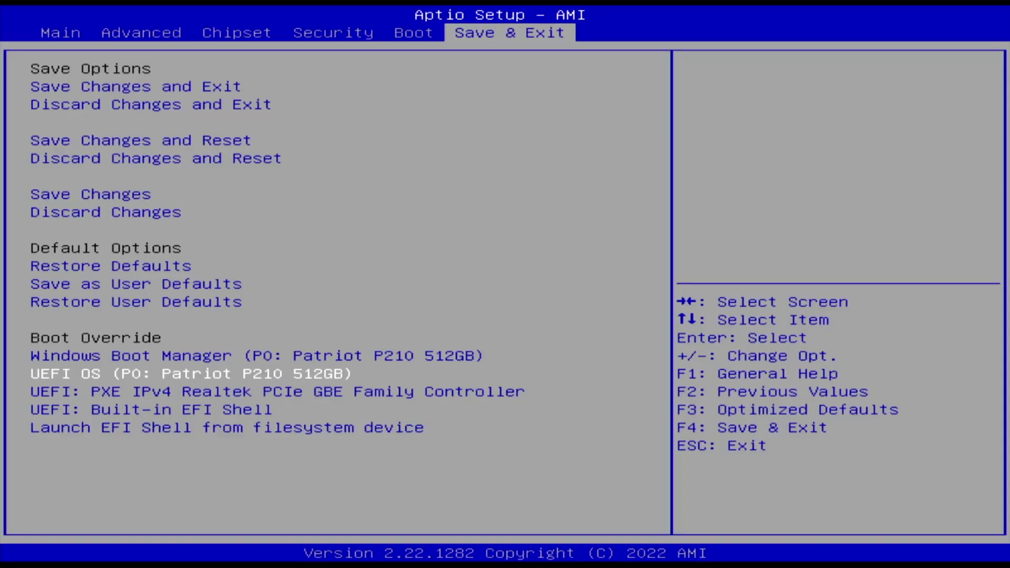
Boot the UEFI OS drive, then start the EndeavourOS x86_64 UEFI Default entry
{"action": "key", "text": "Return"}
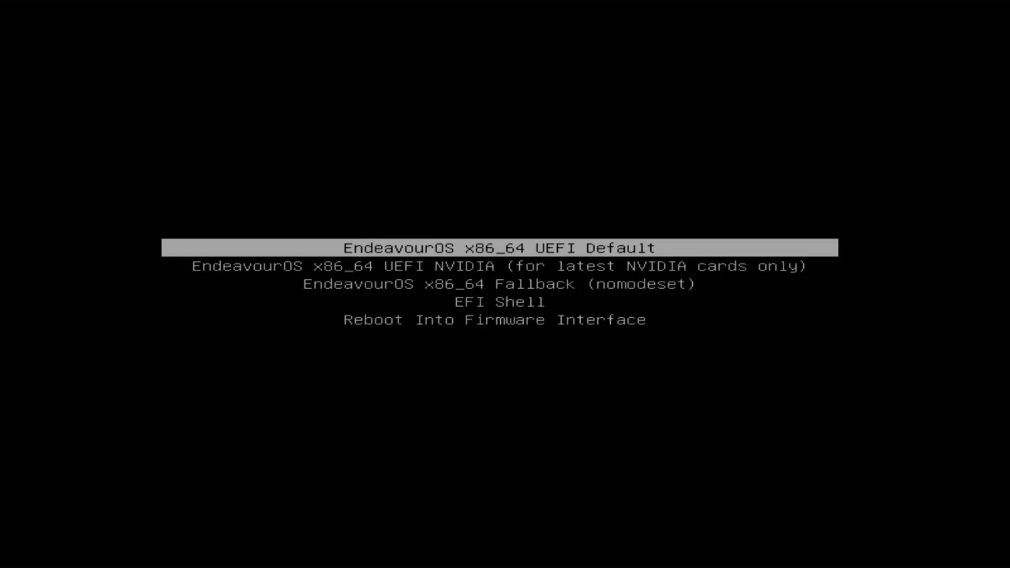
{"action": "key", "text": "Down"}
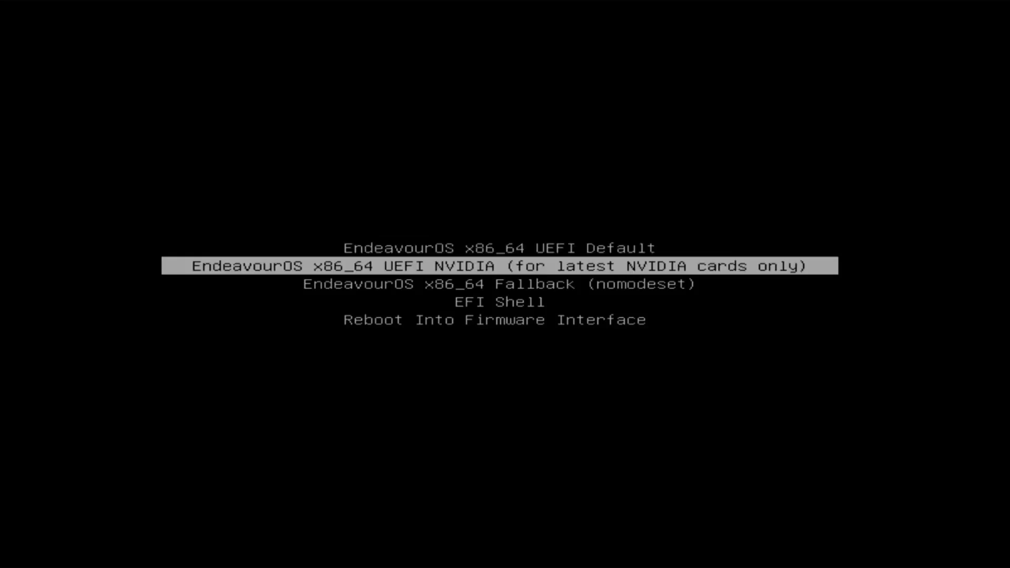
{"action": "key", "text": "Down"}
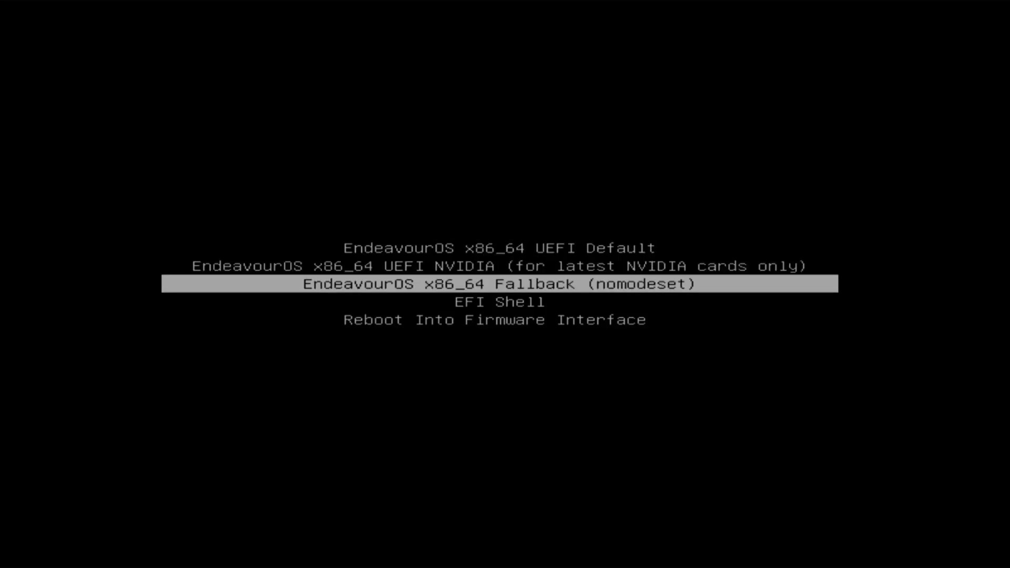
{"action": "key", "text": "Down"}
{"action": "key", "text": "Down"}
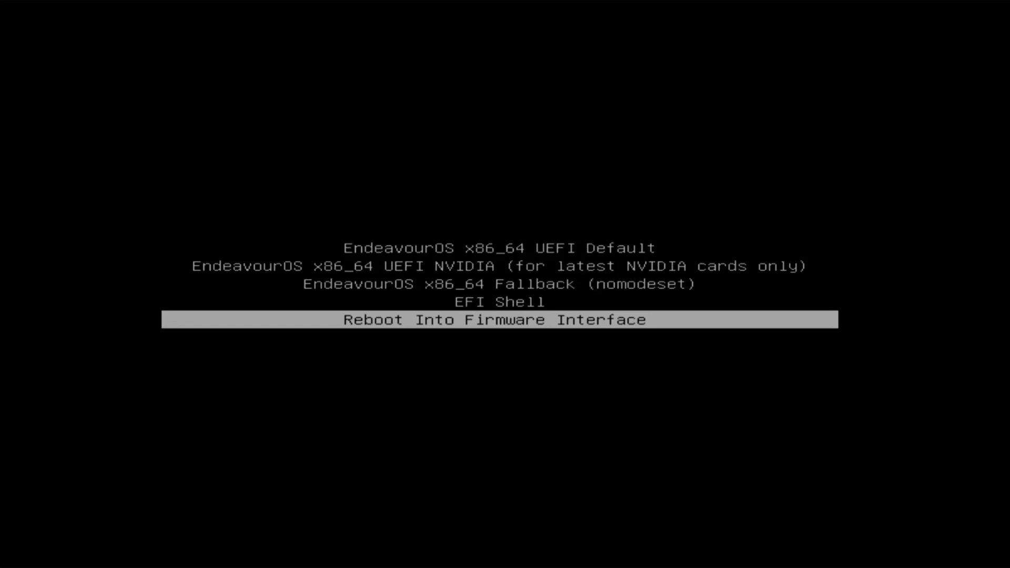
{"action": "key", "text": "Up"}
{"action": "key", "text": "Up"}
{"action": "key", "text": "Up"}
{"action": "key", "text": "Up"}
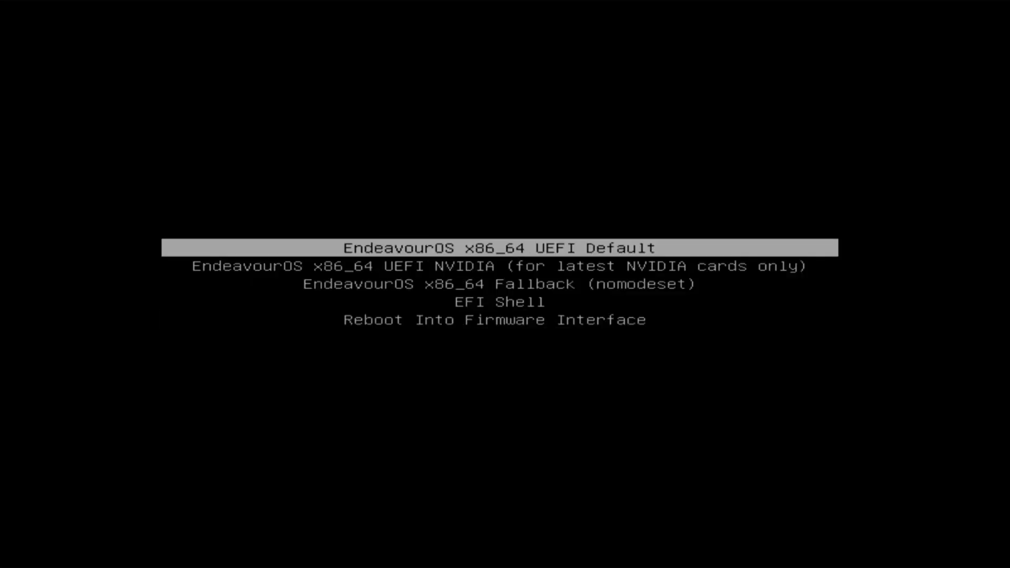
{"action": "key", "text": "Return"}
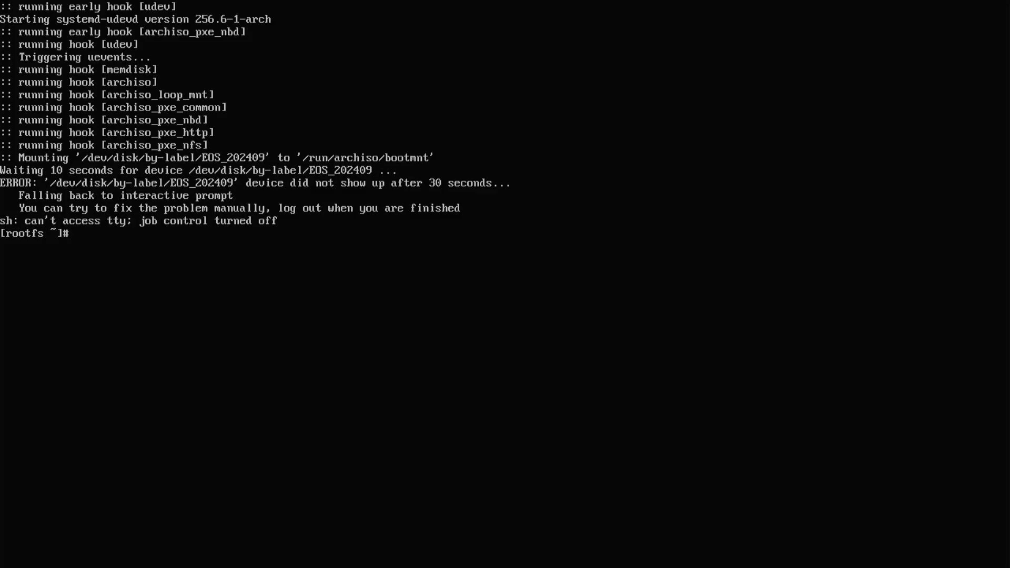
Run blkid, then symlink /dev/sda4 as /dev/disk/by-label/EOS_202409 to resume booting
{"action": "type", "text": "blkid"}
{"action": "key", "text": "Return"}
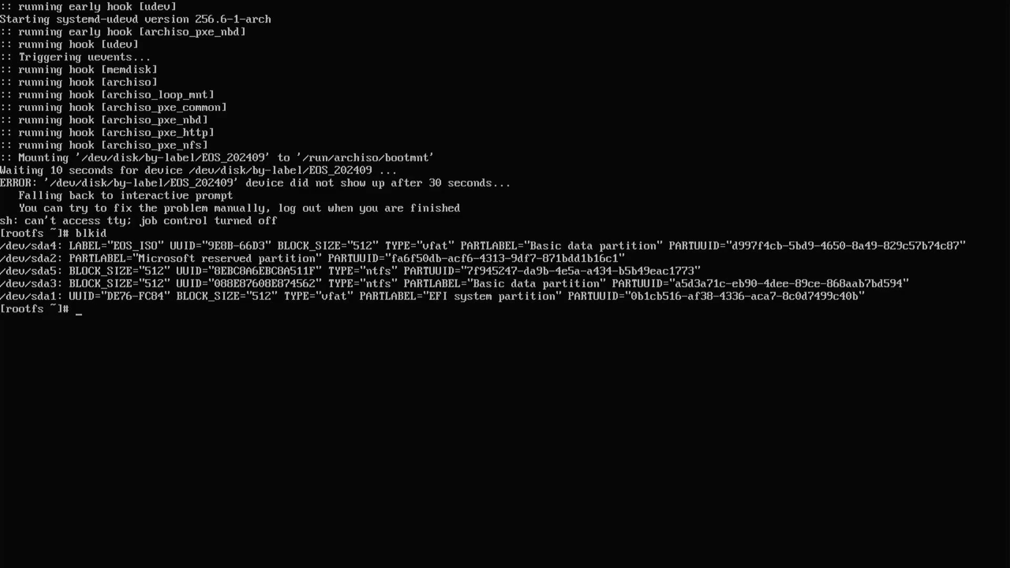
{"action": "type", "text": "ln -s /dev/sda4 /dev/disk"}
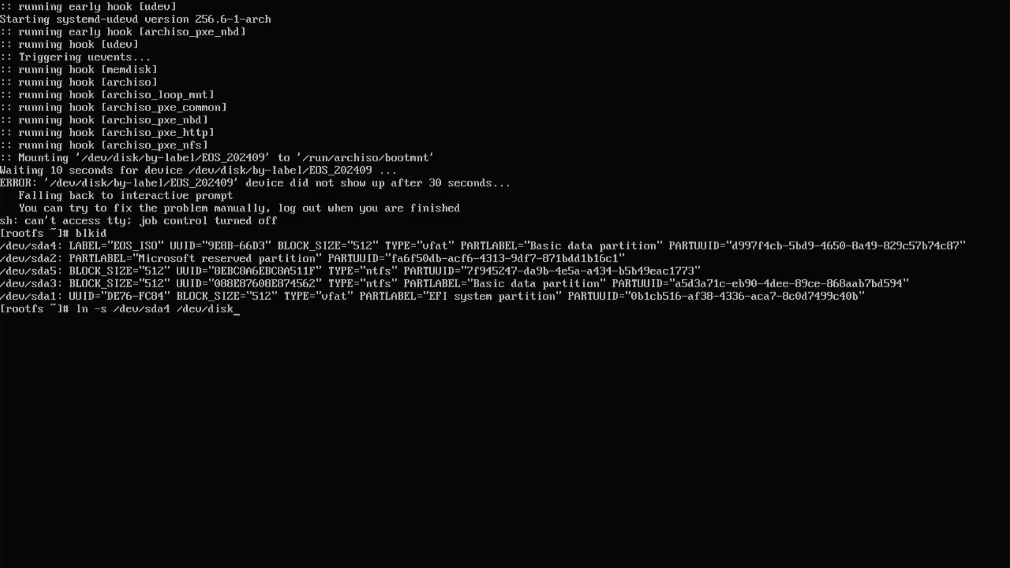
{"action": "type", "text": "/by-label/EOS_202409"}
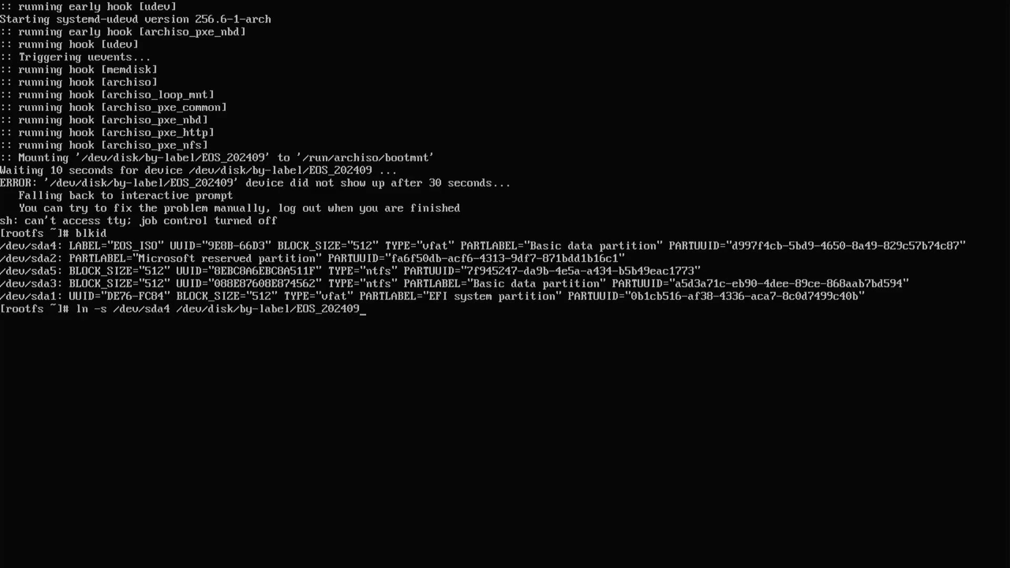
{"action": "key", "text": "Return"}
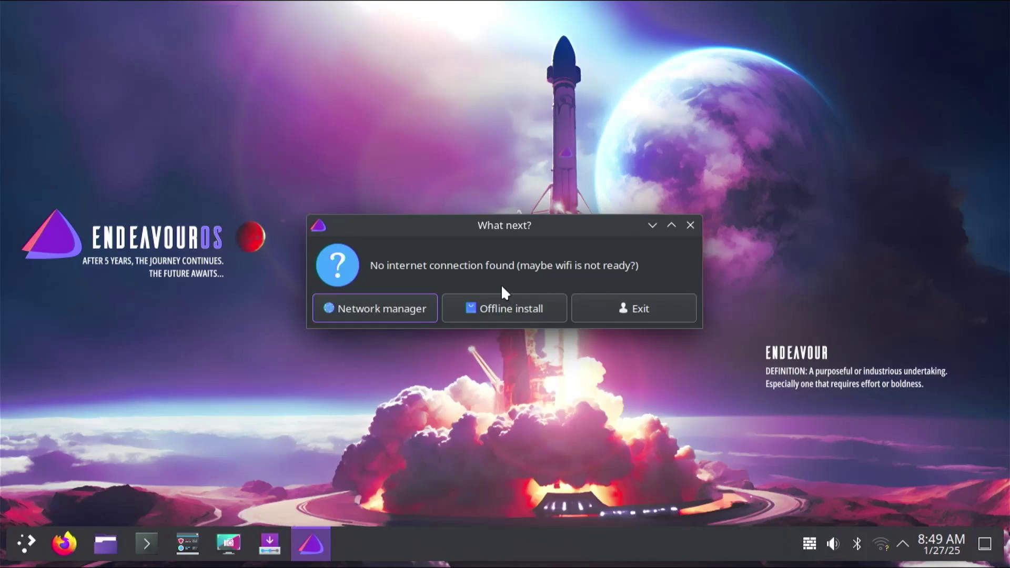
Go from the no-internet prompt to network connections and create a new Wi-Fi connection
{"action": "left_click", "coordinate": [355, 307]}
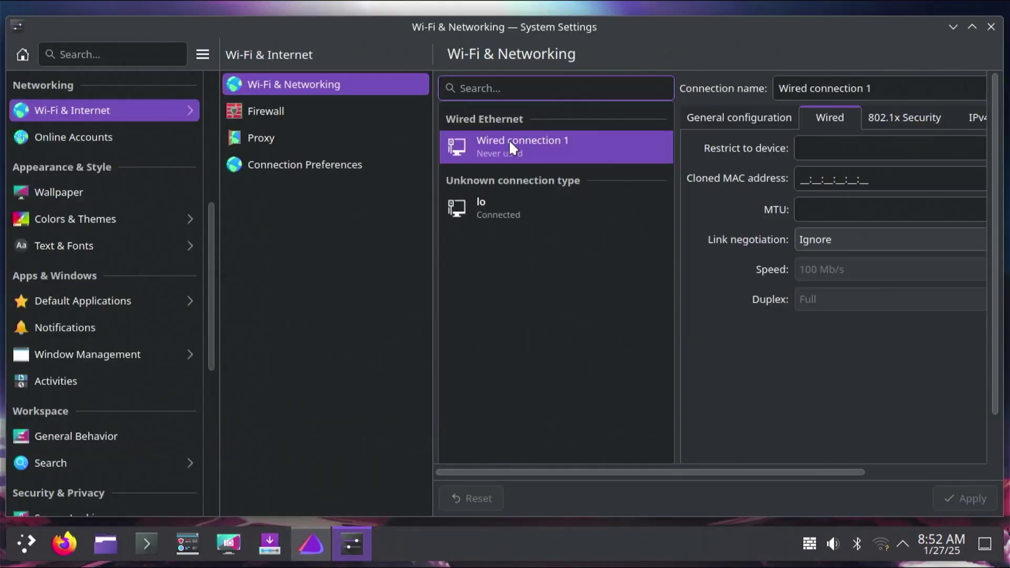
{"action": "left_click", "coordinate": [550, 211]}
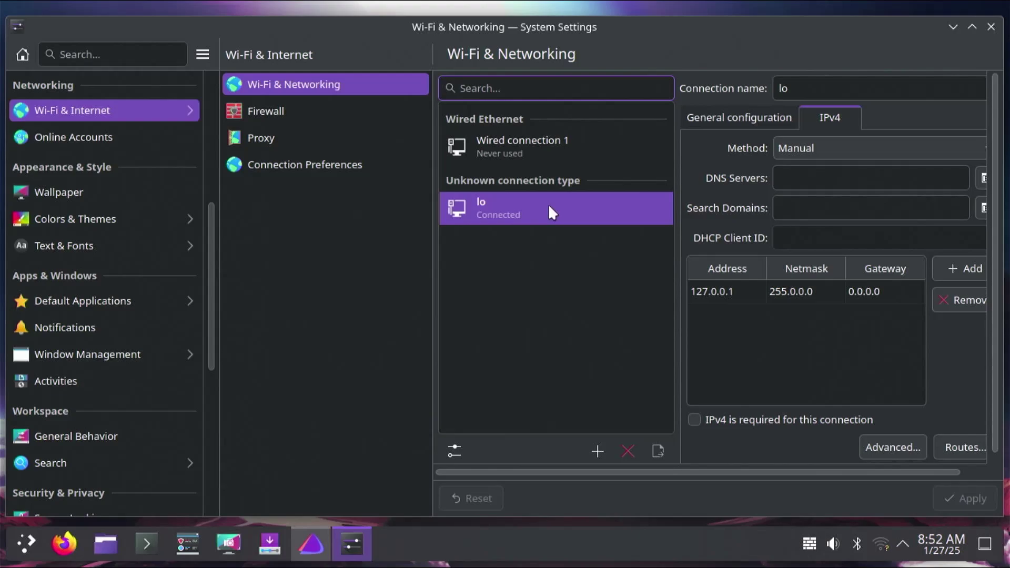
{"action": "left_click", "coordinate": [596, 453]}
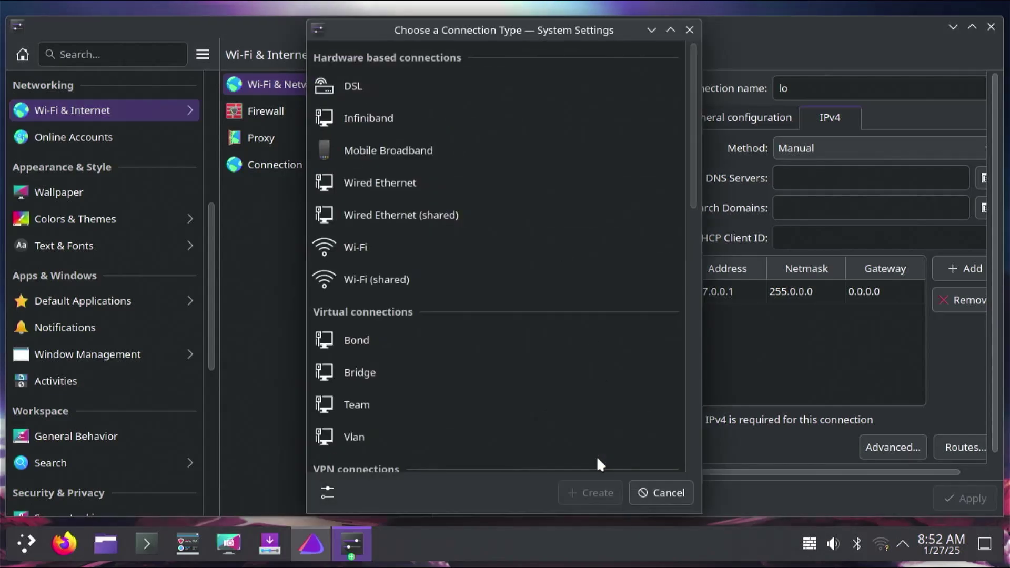
{"action": "left_click", "coordinate": [371, 250]}
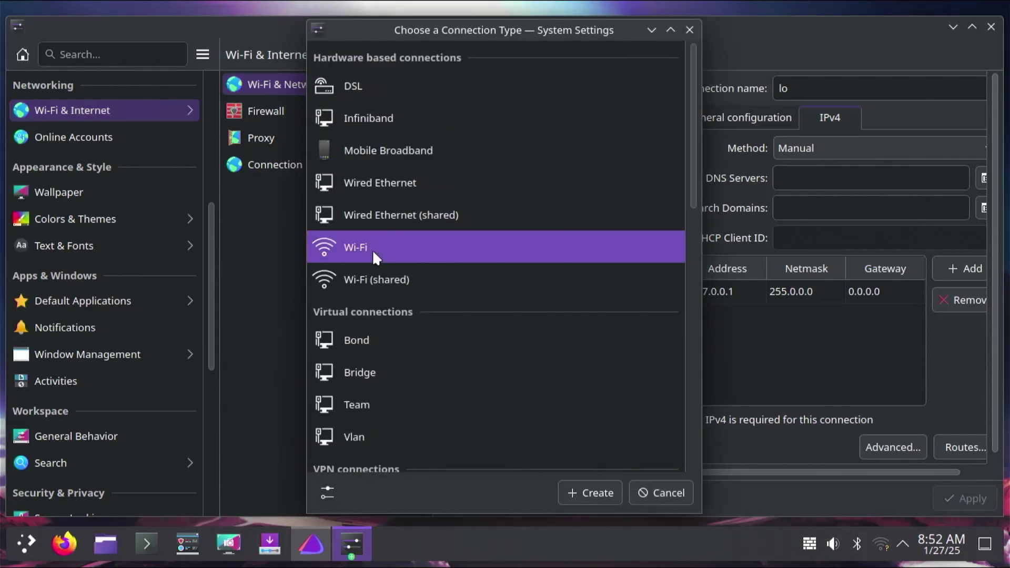
{"action": "left_click", "coordinate": [595, 493]}
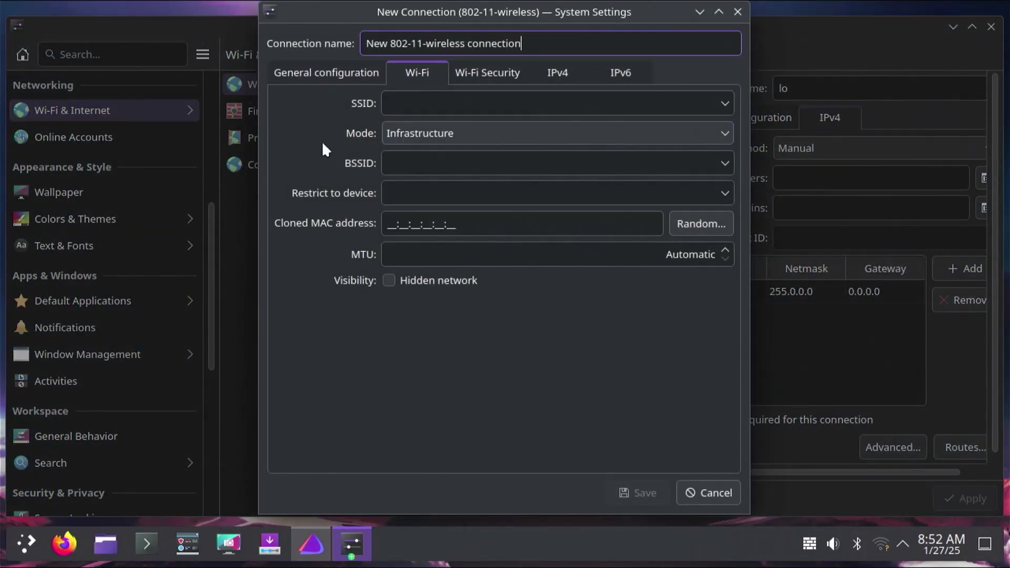
Paste the network SSID and keep Infrastructure as the Wi-Fi mode
{"action": "left_click", "coordinate": [436, 104]}
{"action": "key", "text": "ctrl+v"}
{"action": "left_click", "coordinate": [634, 136]}
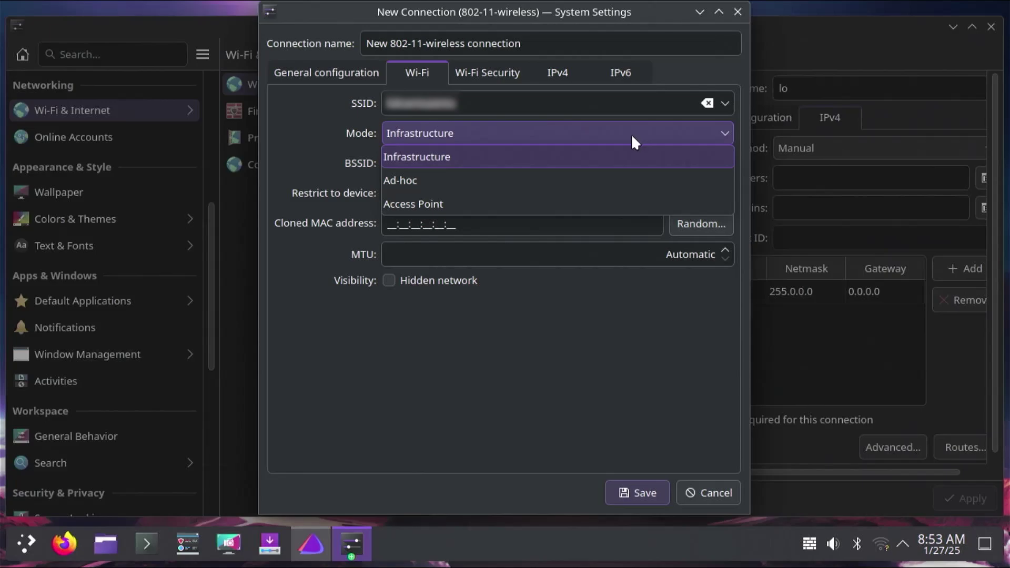
{"action": "left_click", "coordinate": [632, 134]}
{"action": "left_click", "coordinate": [504, 161]}
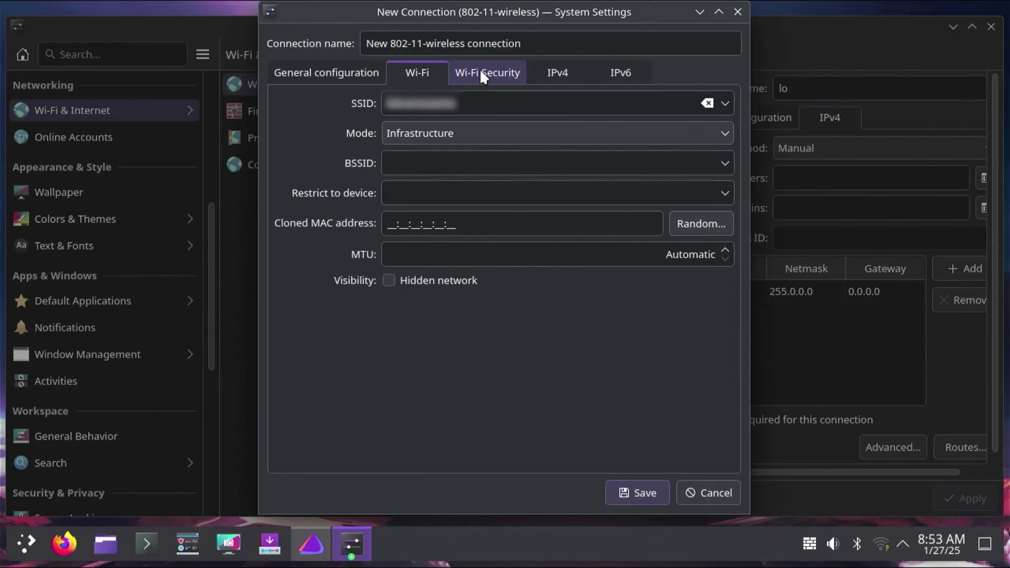
Set Wi-Fi security to WPA3 Personal, enter the Wi-Fi password, and save the connection
{"action": "left_click", "coordinate": [483, 75]}
{"action": "left_click", "coordinate": [478, 103]}
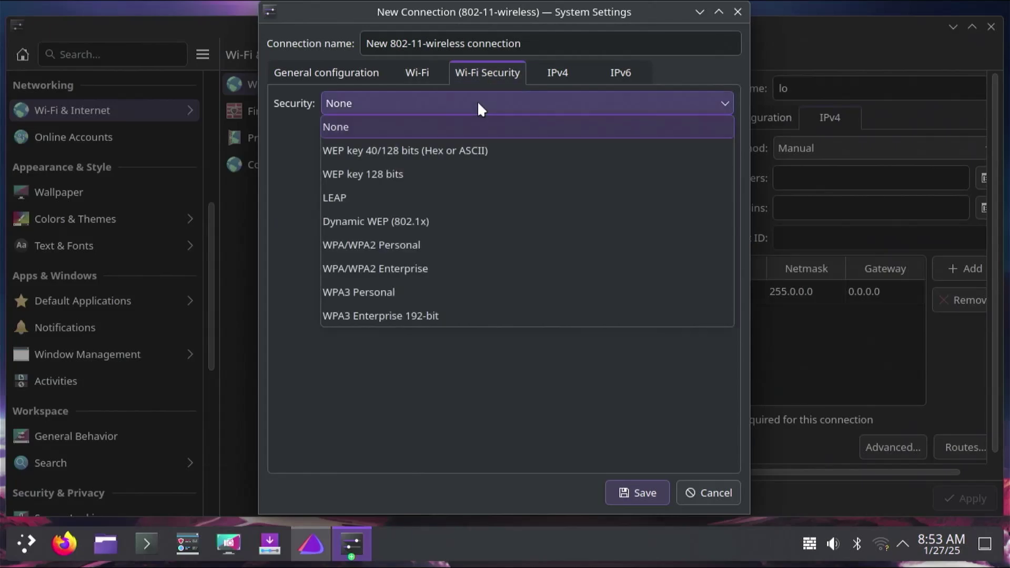
{"action": "left_click", "coordinate": [431, 293]}
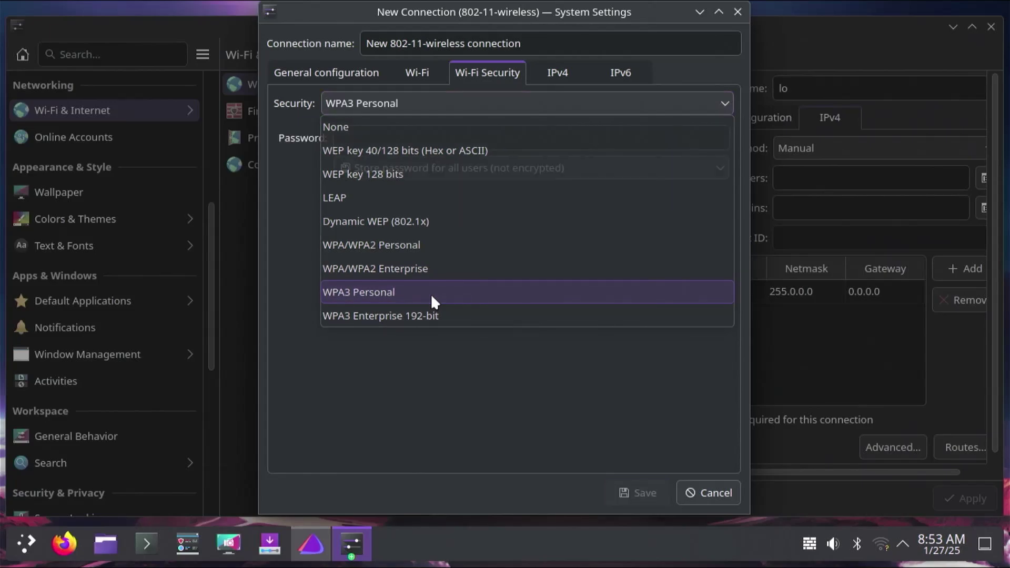
{"action": "left_click", "coordinate": [437, 138]}
{"action": "type", "text": "•••••••••••••"}
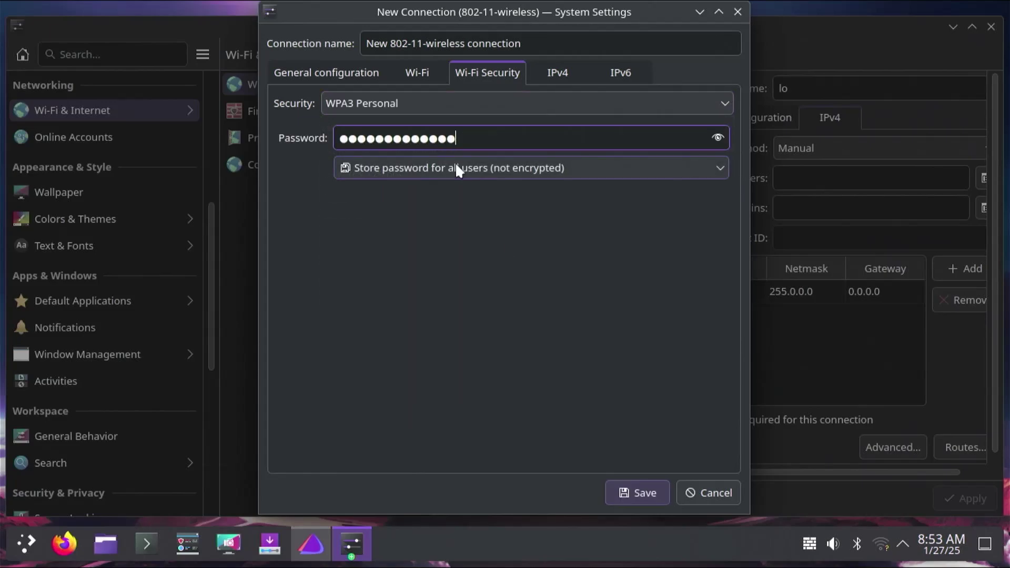
{"action": "left_click", "coordinate": [637, 493]}
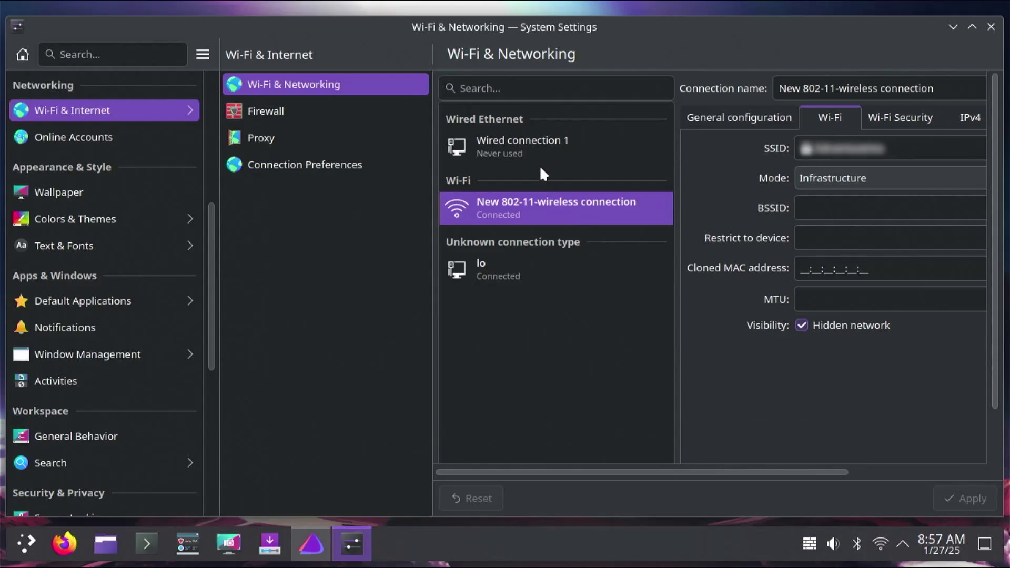
Activate Wired connection 1, disconnect the new Wi-Fi connection, and close System Settings
{"action": "left_click", "coordinate": [527, 151]}
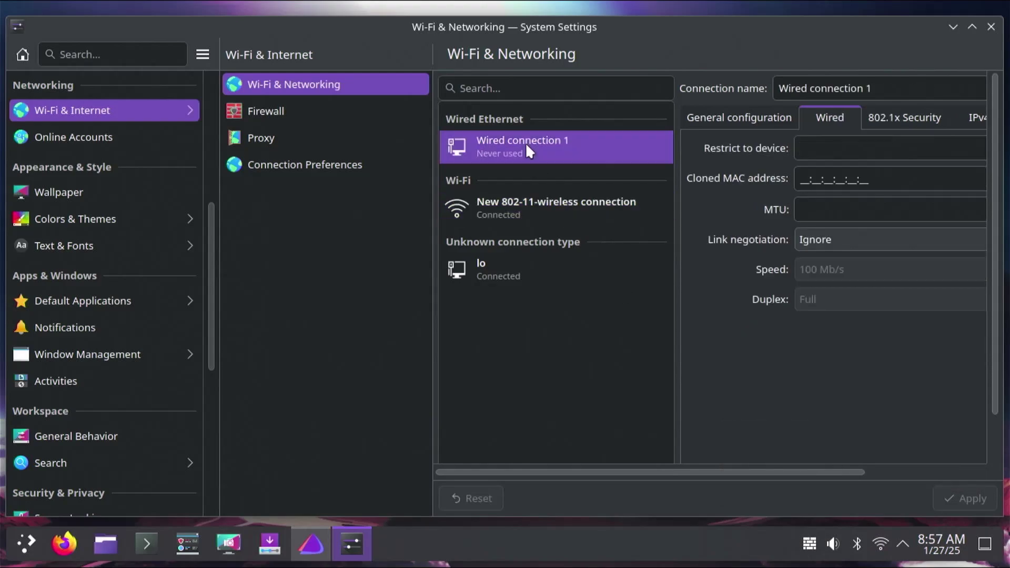
{"action": "double_click", "coordinate": [526, 143]}
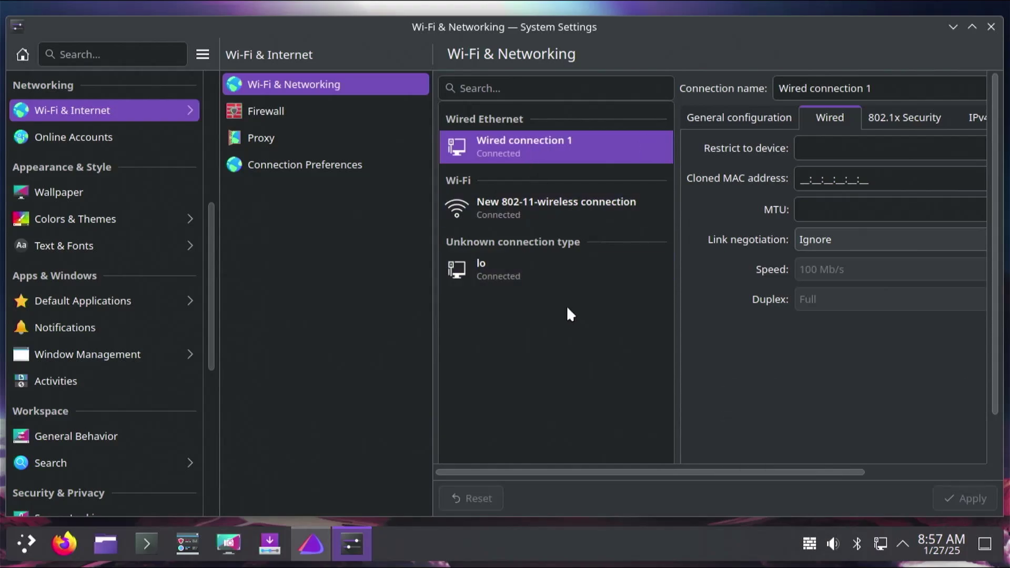
{"action": "left_click", "coordinate": [527, 203]}
{"action": "right_click", "coordinate": [527, 203]}
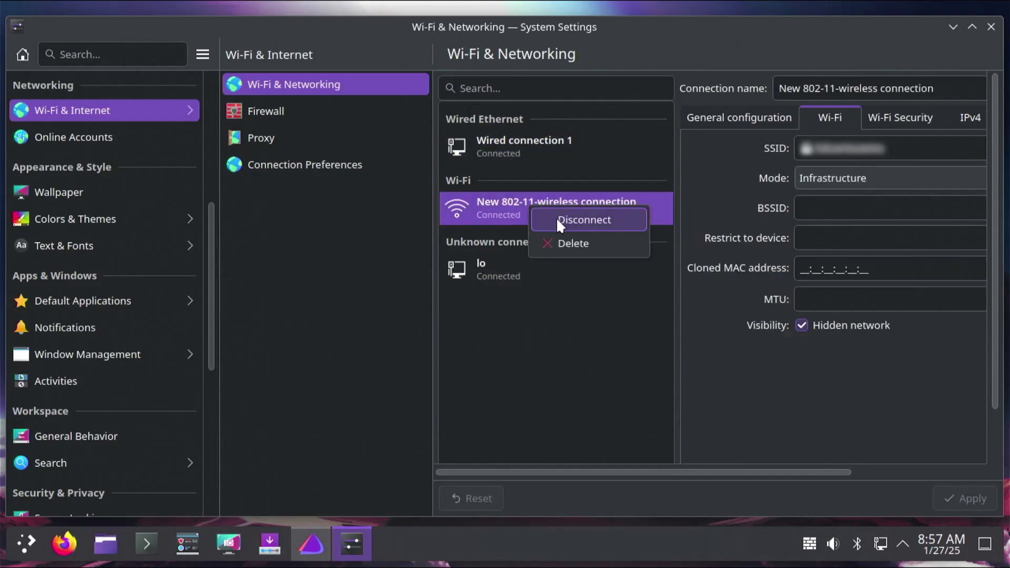
{"action": "left_click", "coordinate": [557, 219]}
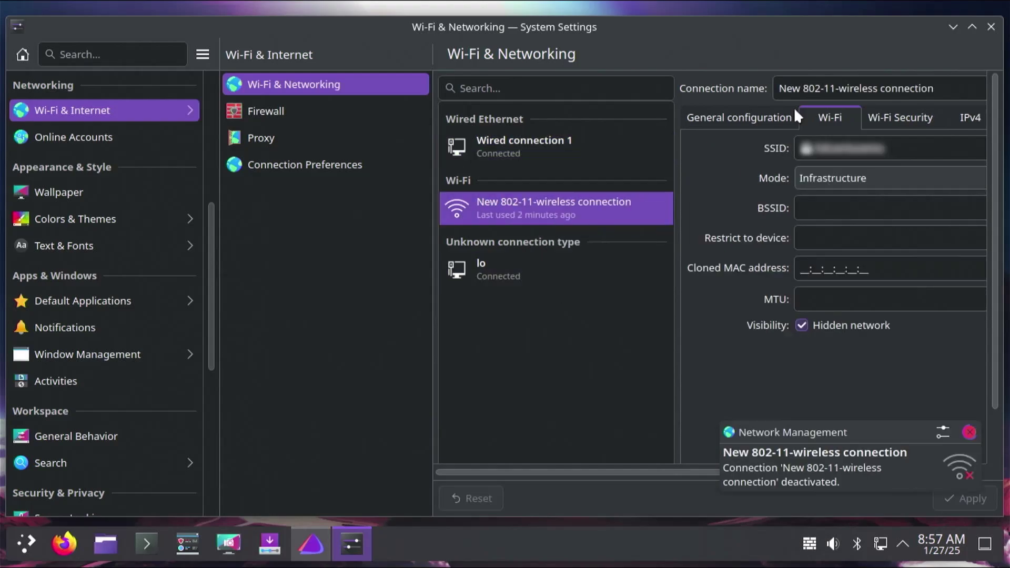
{"action": "left_click", "coordinate": [992, 27]}
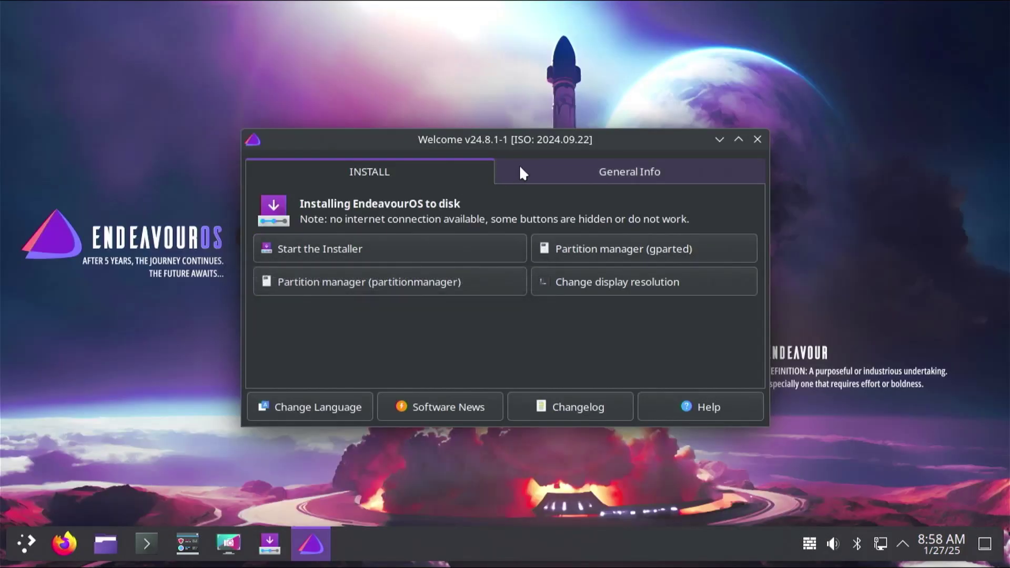
Launch the installer from EndeavourOS Welcome using the Online installation method
{"action": "left_click", "coordinate": [399, 250]}
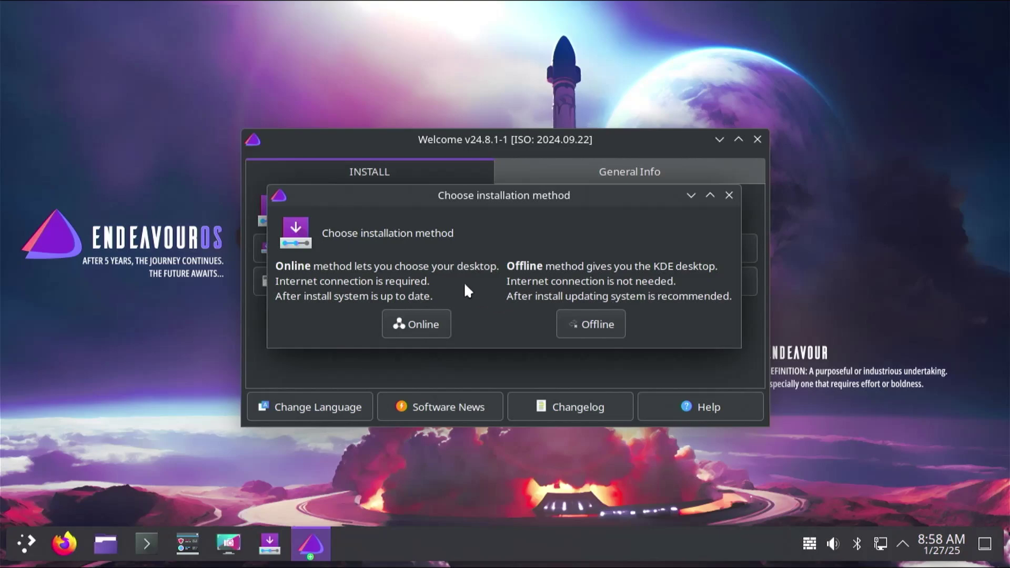
{"action": "left_click", "coordinate": [418, 326]}
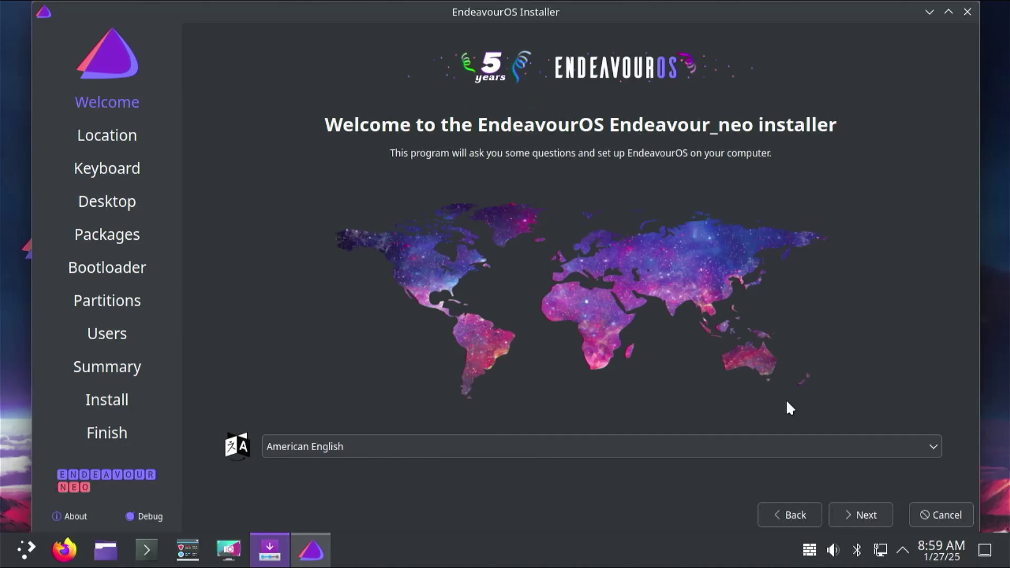
Skip past the language, location and keyboard pages and choose the Plasma KDE desktop
{"action": "left_click", "coordinate": [866, 513]}
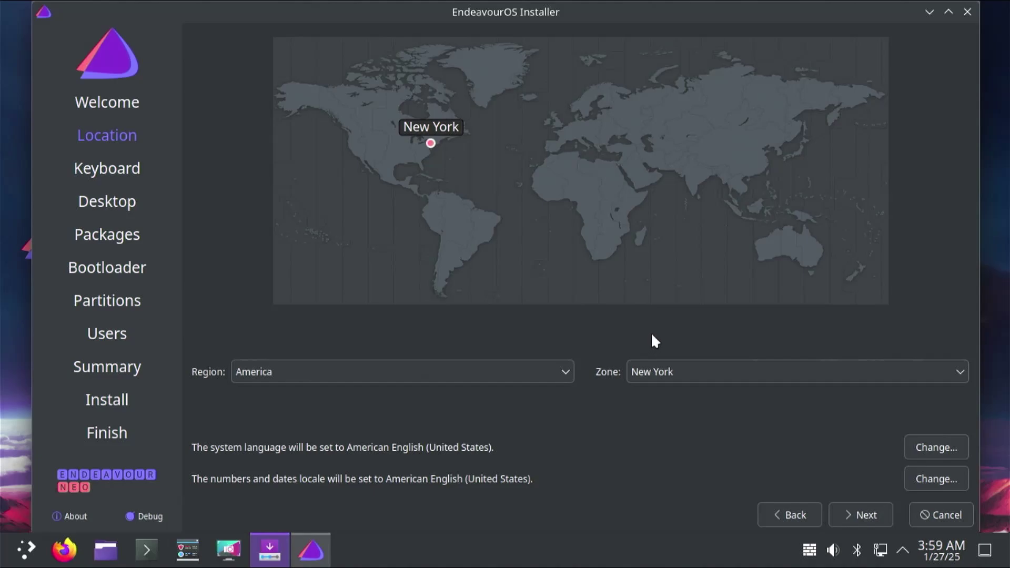
{"action": "left_click", "coordinate": [866, 520]}
{"action": "left_click", "coordinate": [864, 520]}
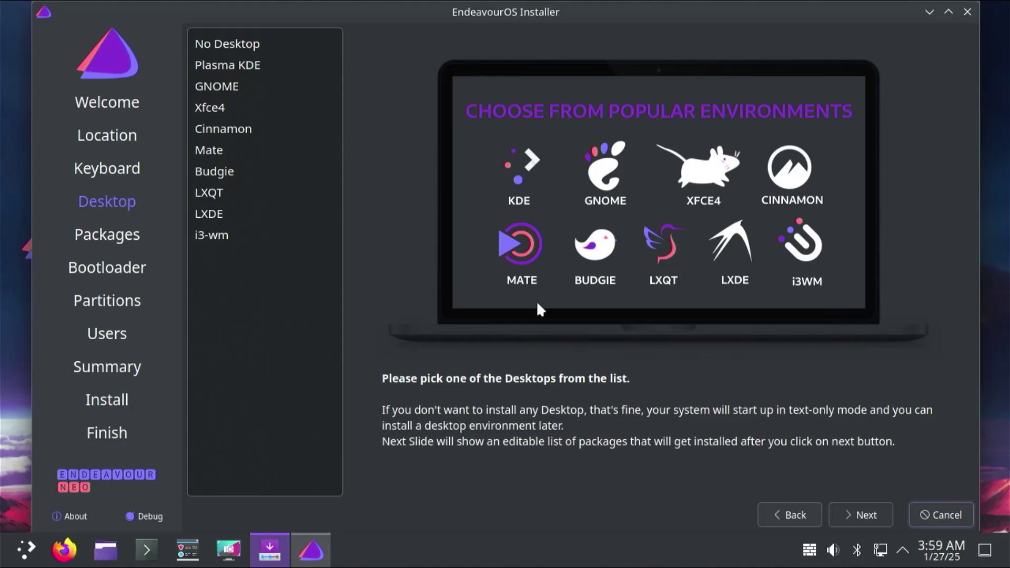
{"action": "left_click", "coordinate": [260, 64]}
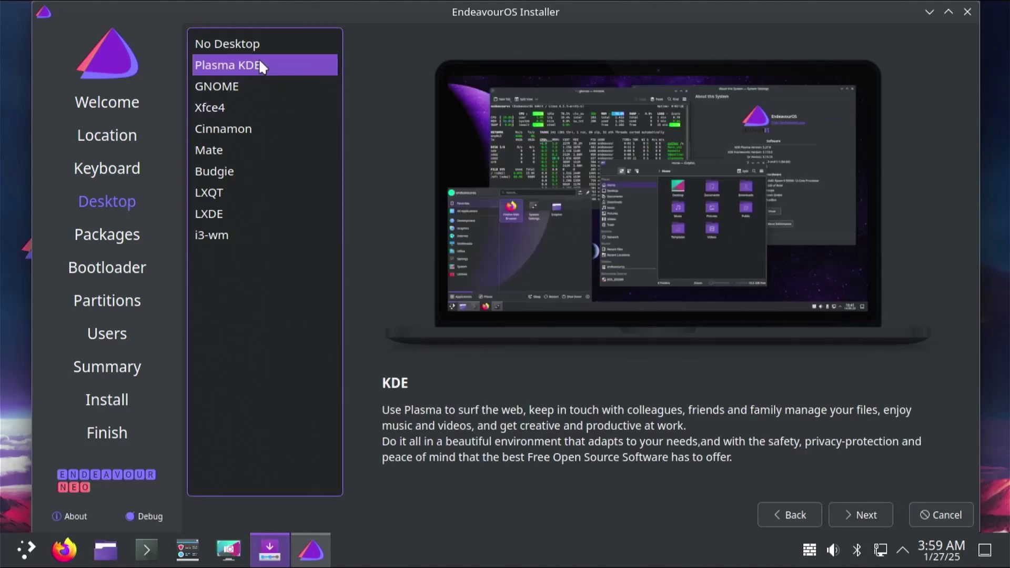
{"action": "left_click", "coordinate": [283, 82]}
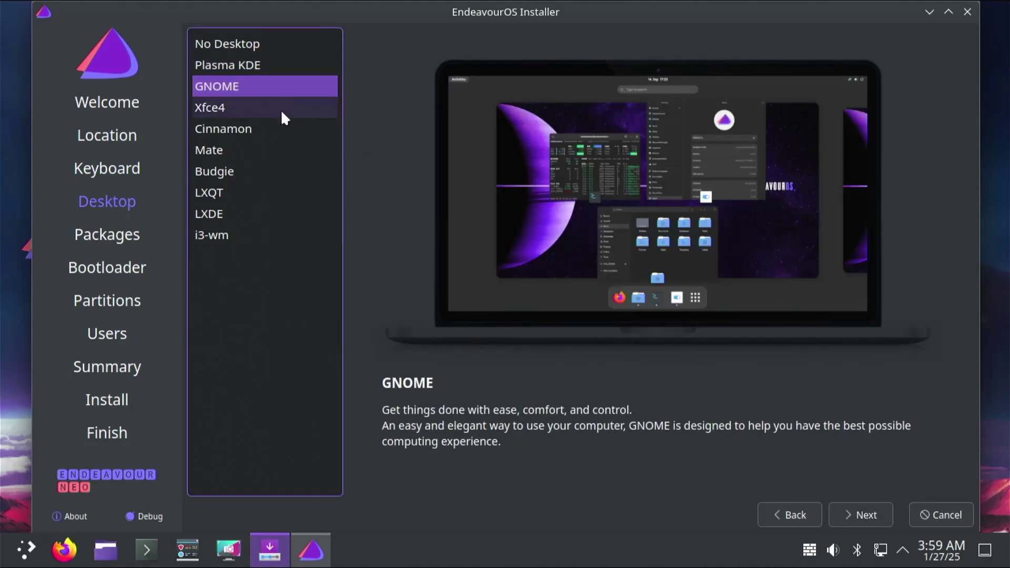
{"action": "left_click", "coordinate": [272, 110]}
{"action": "left_click", "coordinate": [271, 130]}
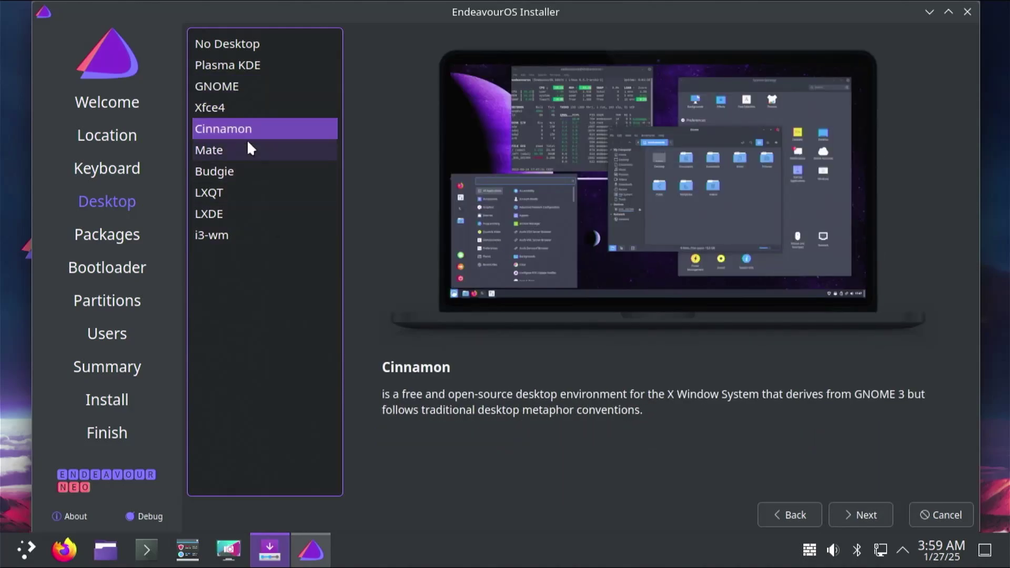
{"action": "left_click", "coordinate": [249, 67]}
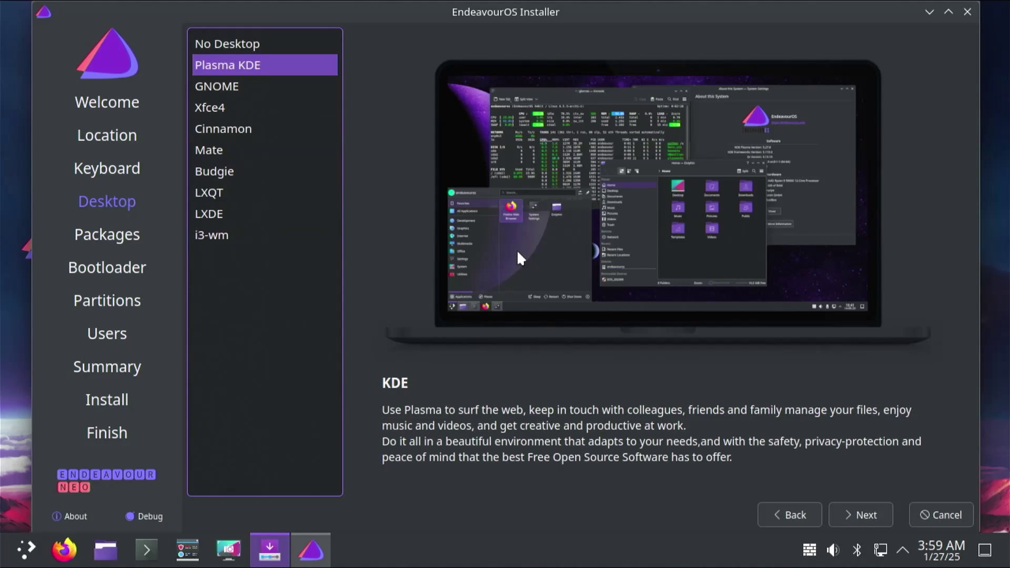
Keep the default packages and select Grub as the bootloader instead of Systemd-boot
{"action": "left_click", "coordinate": [867, 515]}
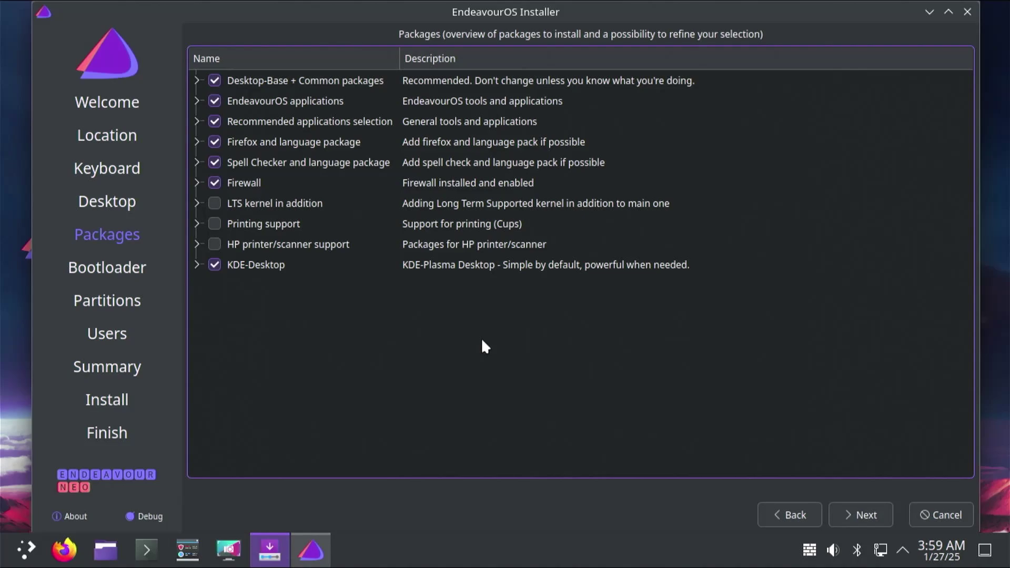
{"action": "left_click", "coordinate": [873, 520]}
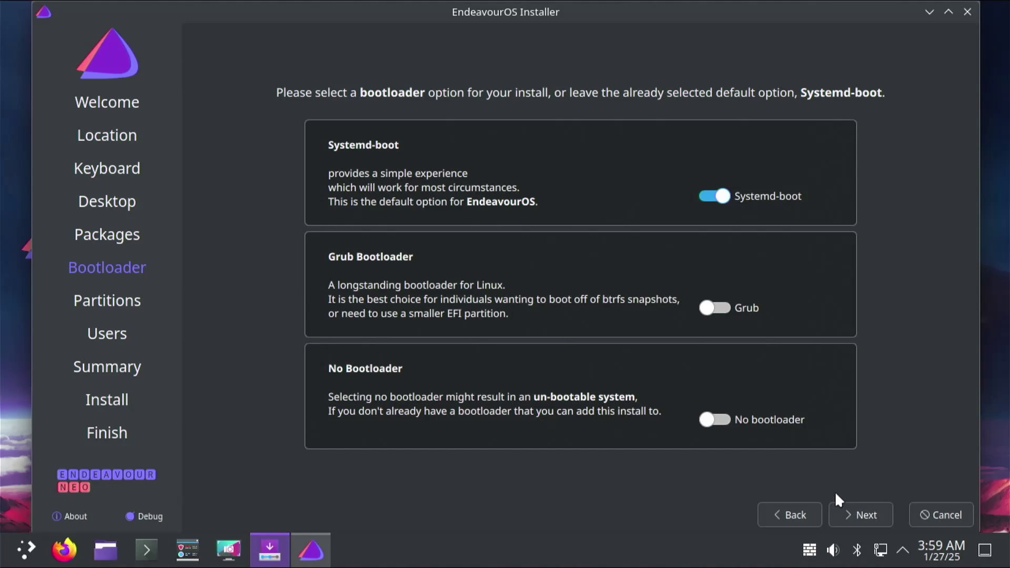
{"action": "left_click", "coordinate": [717, 308]}
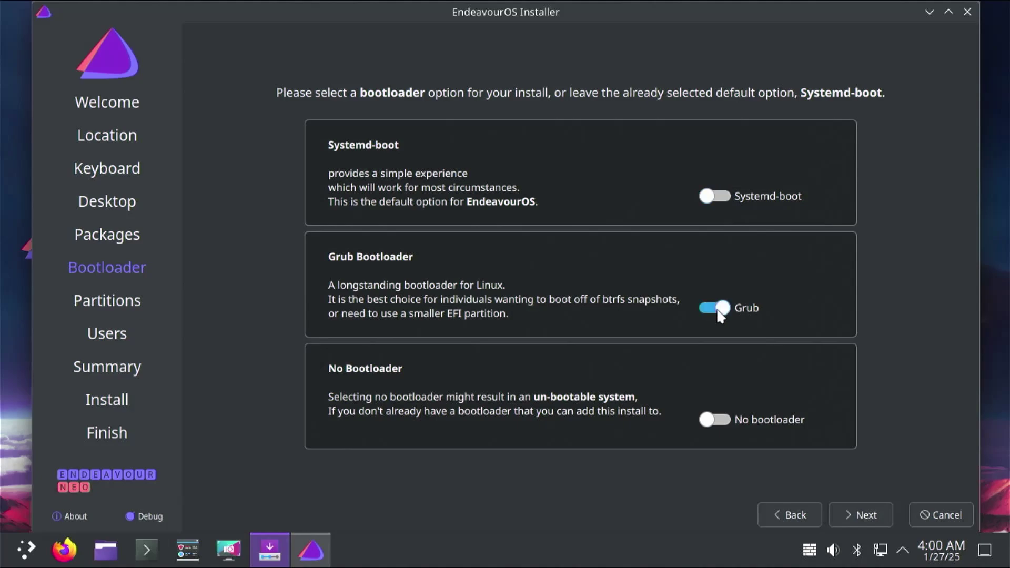
{"action": "left_click", "coordinate": [861, 516]}
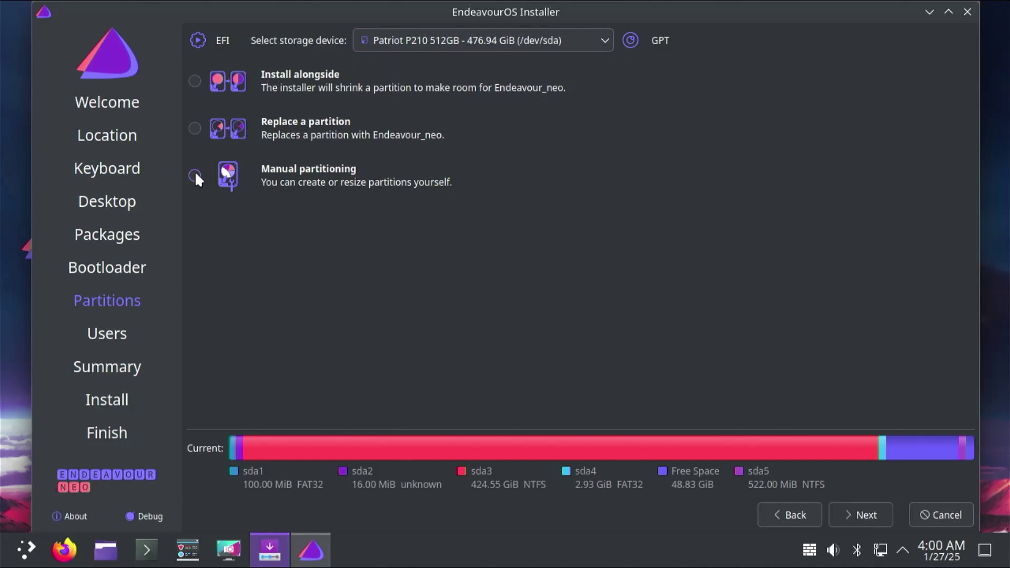
Use manual partitioning to create a 512 MiB fat32 partition at /boot/efi with the boot flag
{"action": "left_click", "coordinate": [854, 516]}
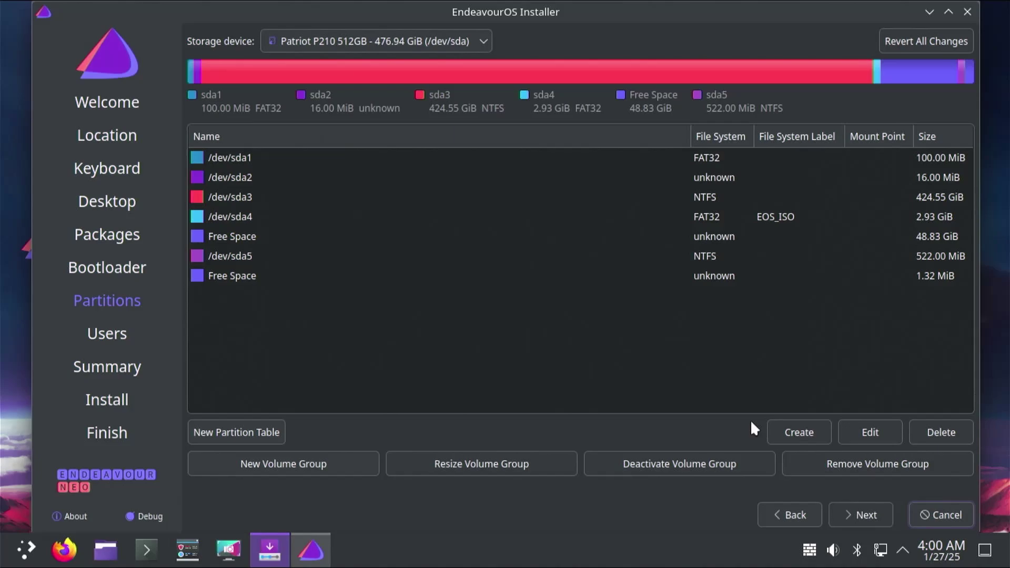
{"action": "left_click", "coordinate": [713, 236]}
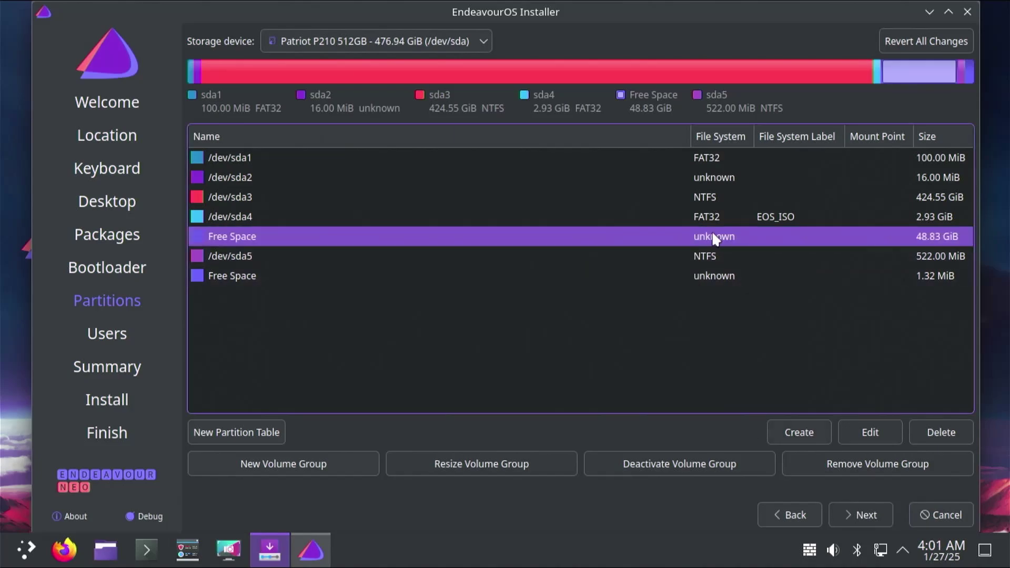
{"action": "double_click", "coordinate": [713, 237]}
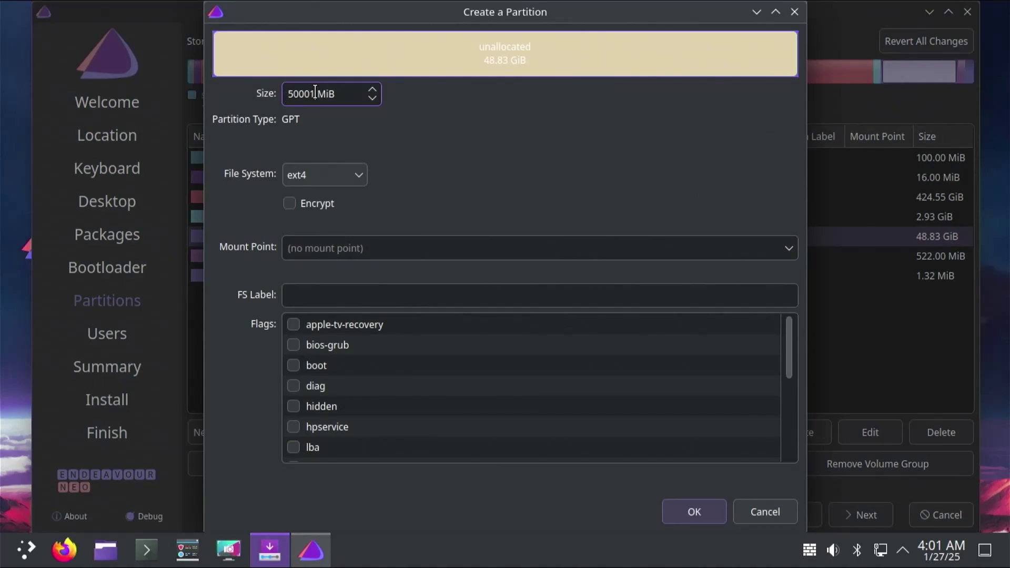
{"action": "left_click_drag", "start_coordinate": [315, 93], "coordinate": [270, 92]}
{"action": "type", "text": "512"}
{"action": "left_click", "coordinate": [358, 179]}
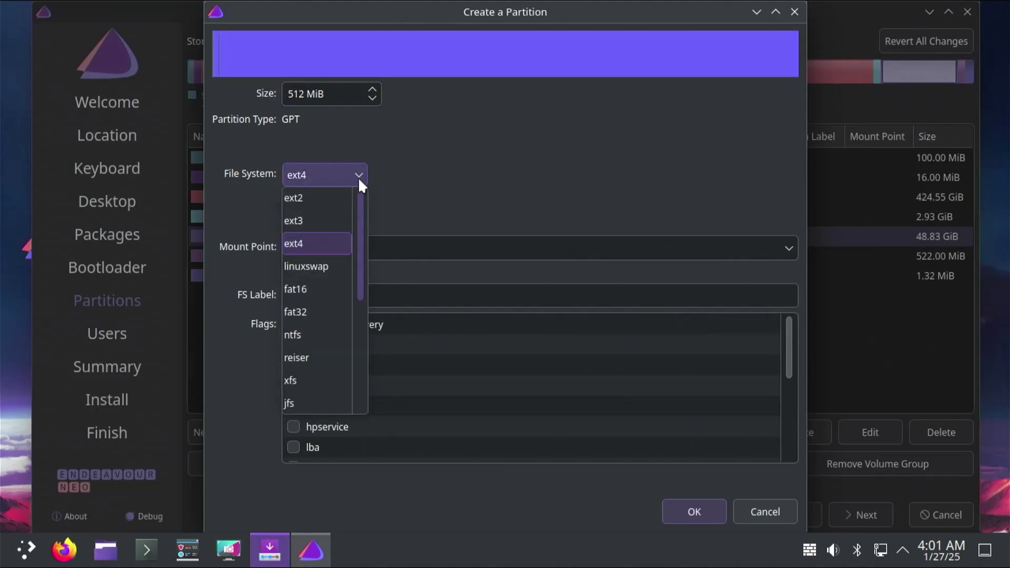
{"action": "left_click", "coordinate": [322, 310]}
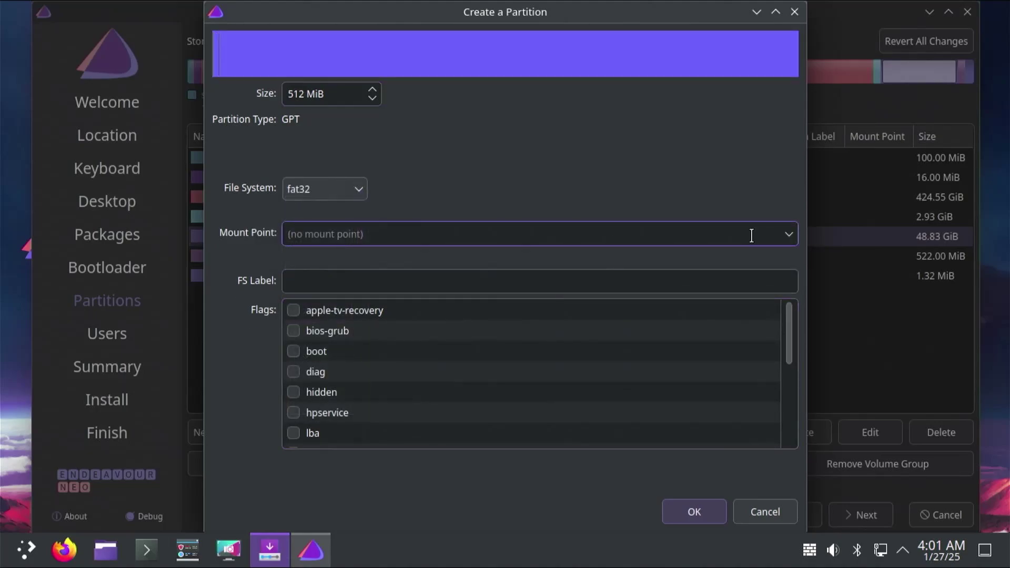
{"action": "left_click", "coordinate": [788, 233]}
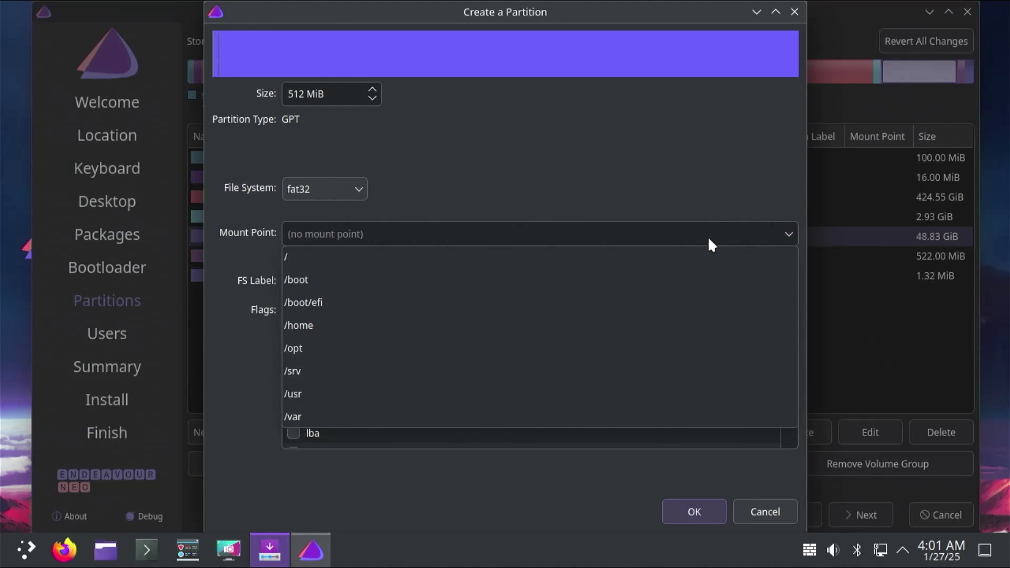
{"action": "left_click", "coordinate": [468, 302]}
{"action": "left_click", "coordinate": [293, 351]}
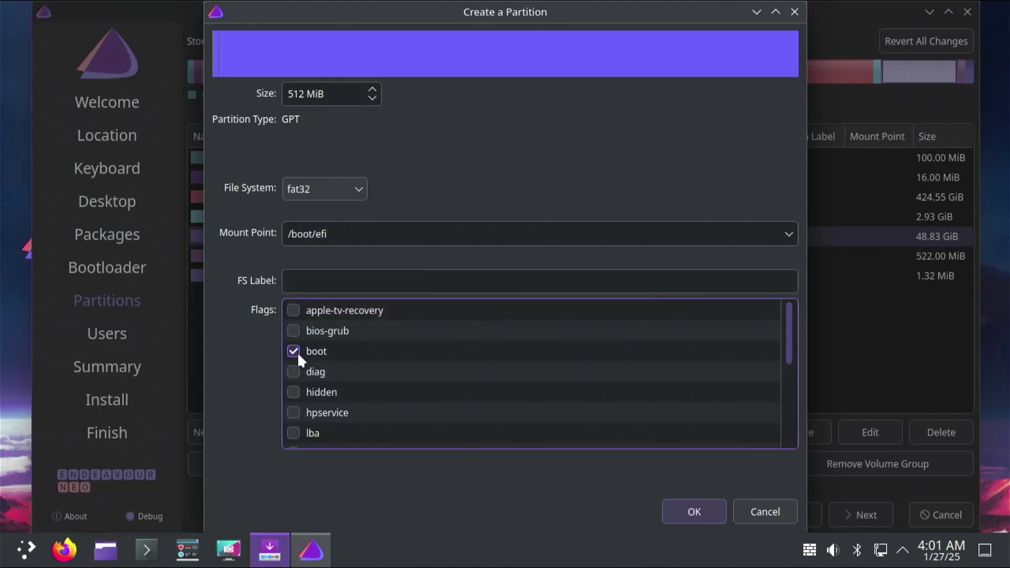
{"action": "left_click", "coordinate": [693, 507]}
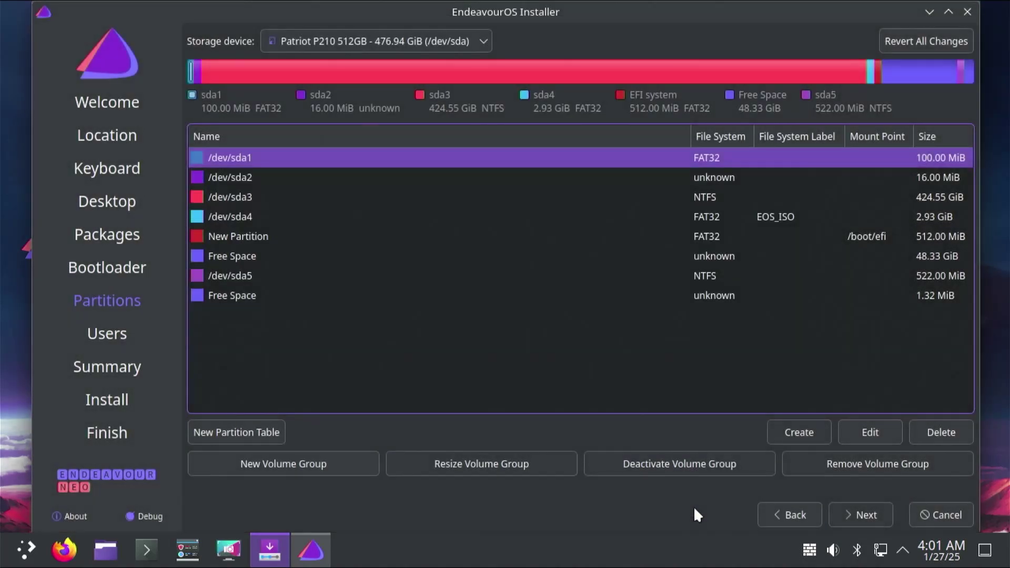
Create a 12288 MiB linuxswap partition with the swap flag in the free space
{"action": "left_click", "coordinate": [731, 256]}
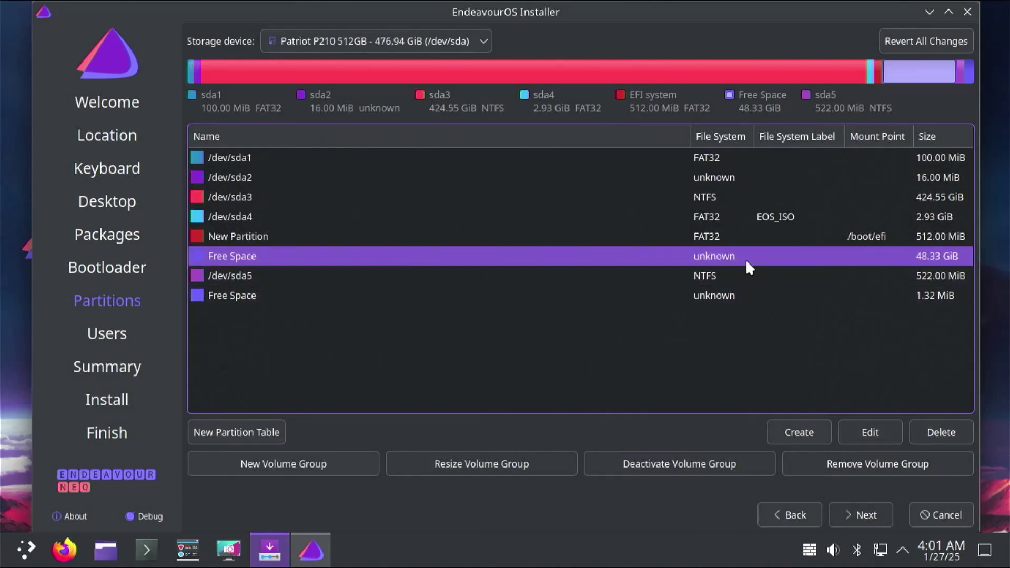
{"action": "double_click", "coordinate": [731, 256]}
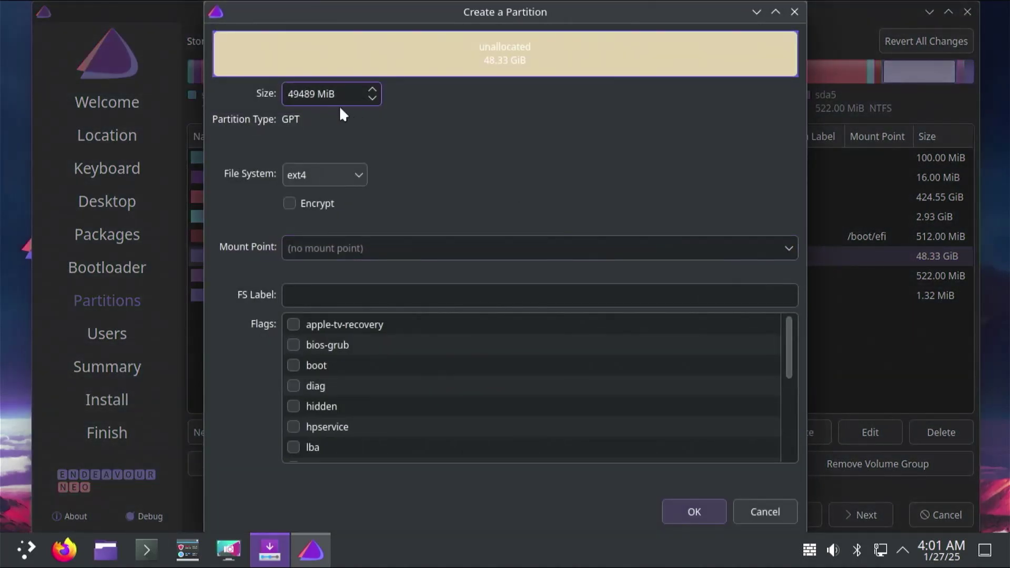
{"action": "left_click_drag", "start_coordinate": [315, 95], "coordinate": [264, 99]}
{"action": "type", "text": "12288"}
{"action": "left_click", "coordinate": [357, 176]}
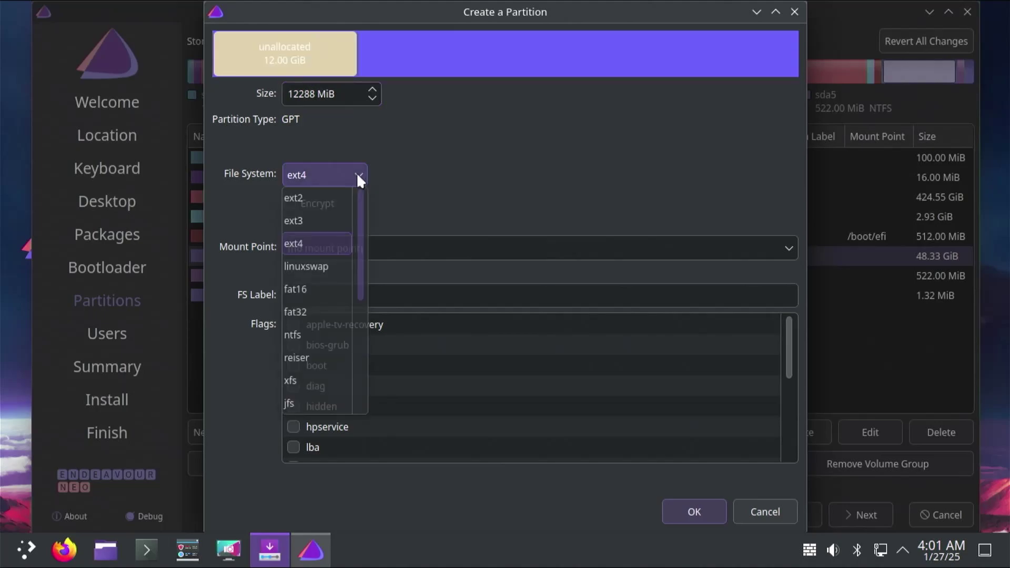
{"action": "left_click", "coordinate": [308, 269]}
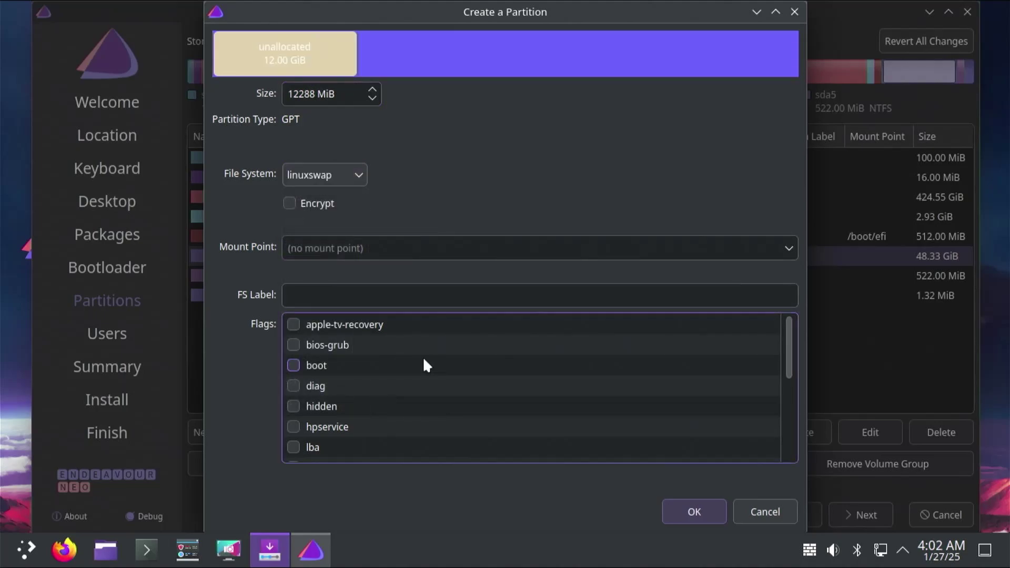
{"action": "scroll", "coordinate": [400, 363], "scroll_direction": "down", "scroll_amount": 4}
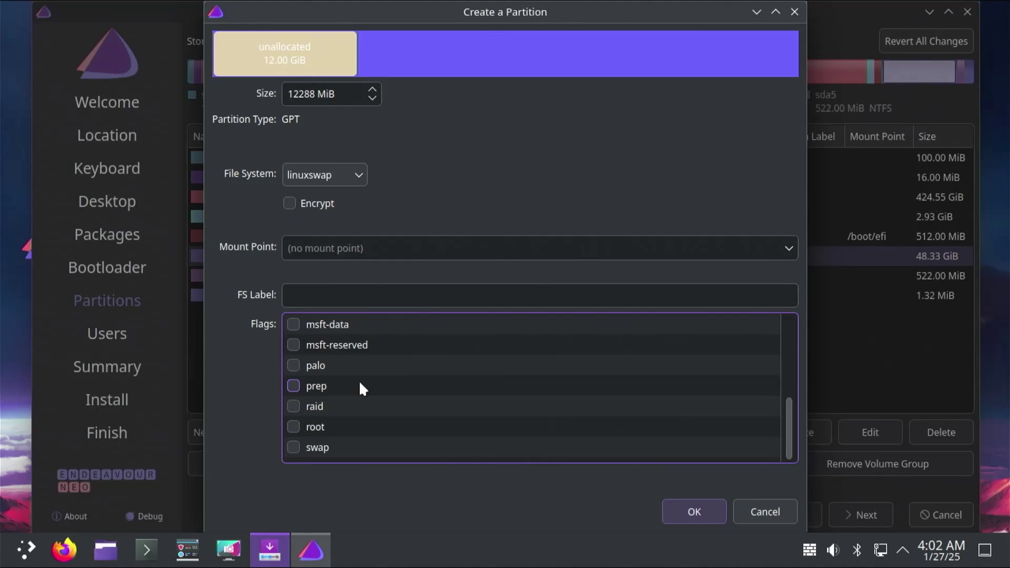
{"action": "left_click", "coordinate": [293, 448]}
{"action": "left_click", "coordinate": [685, 510]}
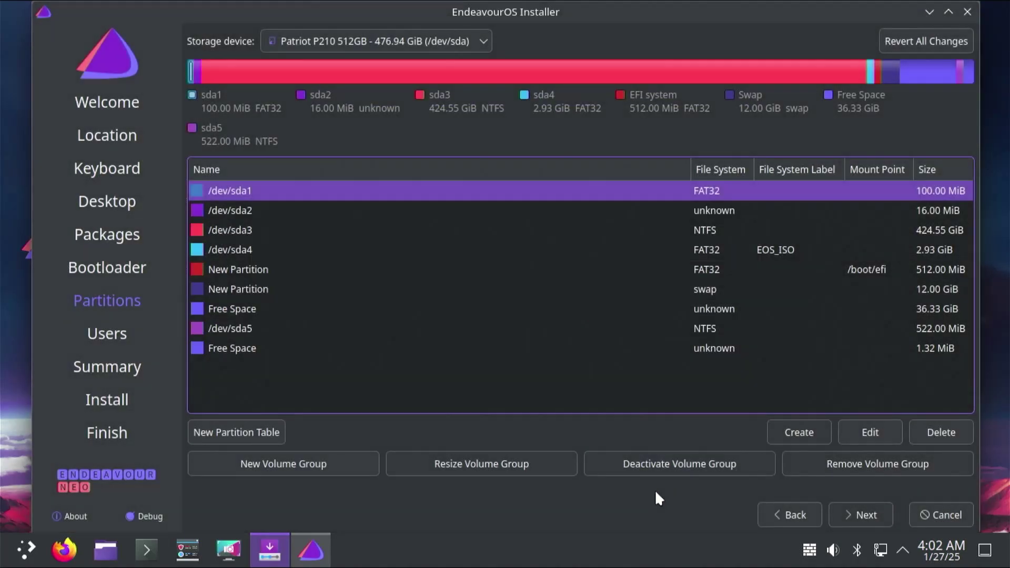
Create an unencrypted ext4 root partition mounted at / on the remaining 36.33 GiB
{"action": "double_click", "coordinate": [662, 309]}
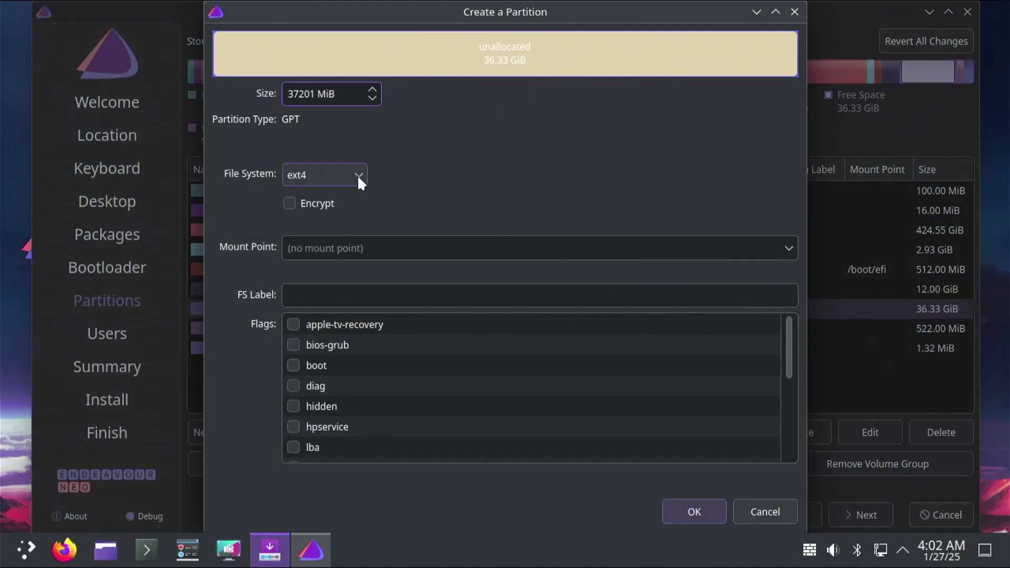
{"action": "left_click", "coordinate": [289, 203]}
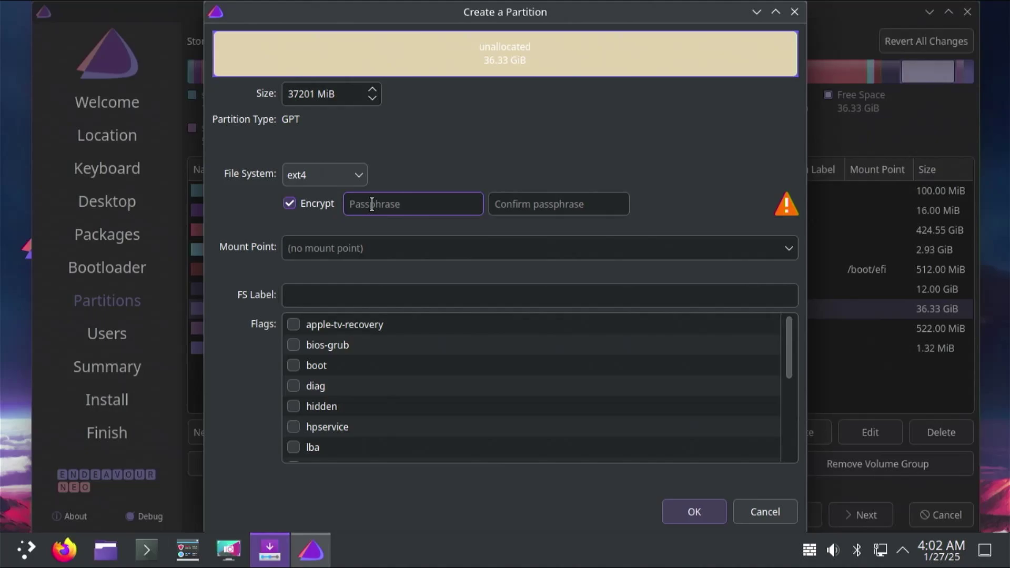
{"action": "left_click", "coordinate": [291, 203]}
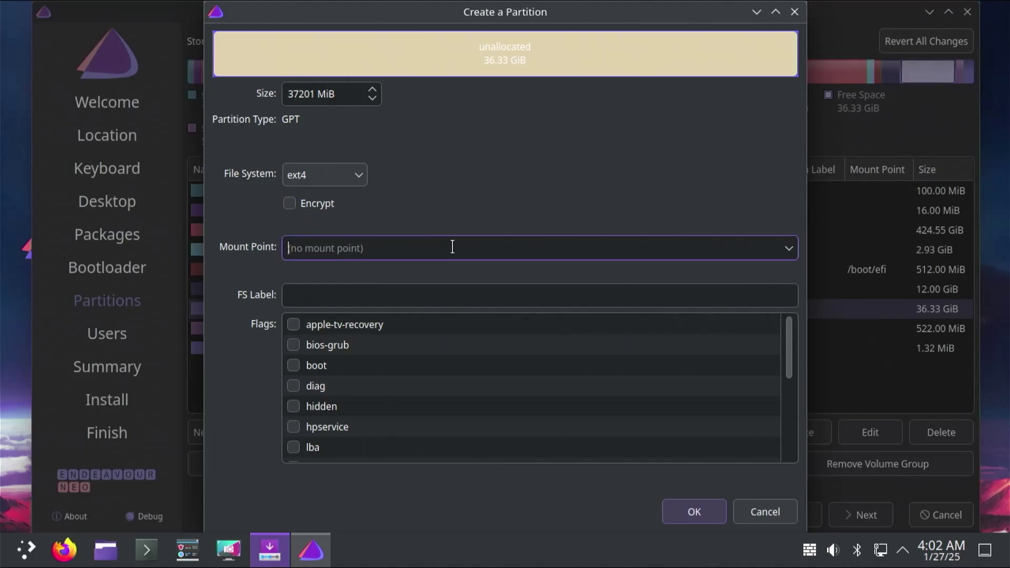
{"action": "left_click", "coordinate": [786, 247]}
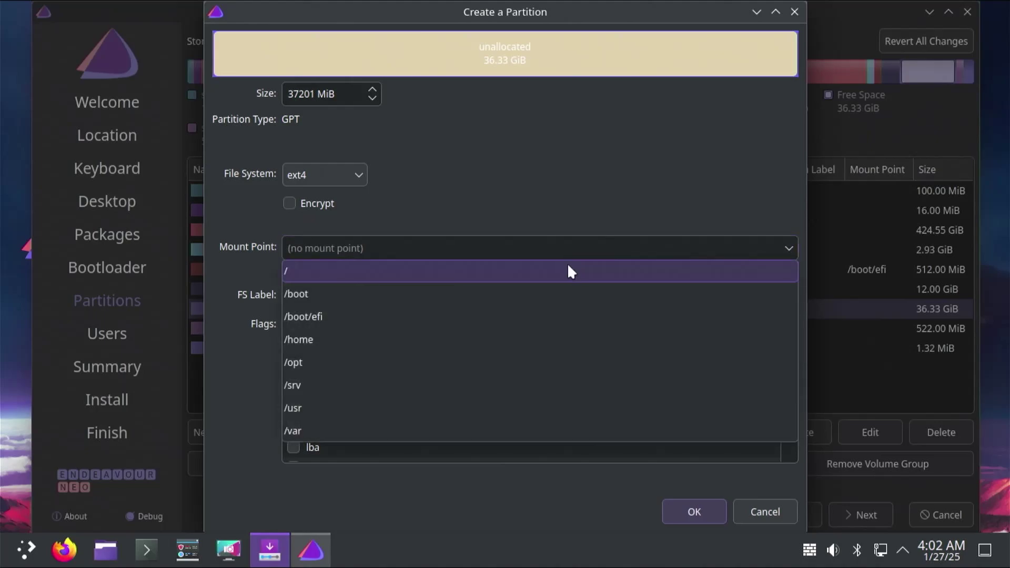
{"action": "left_click", "coordinate": [576, 271]}
{"action": "left_click", "coordinate": [698, 509]}
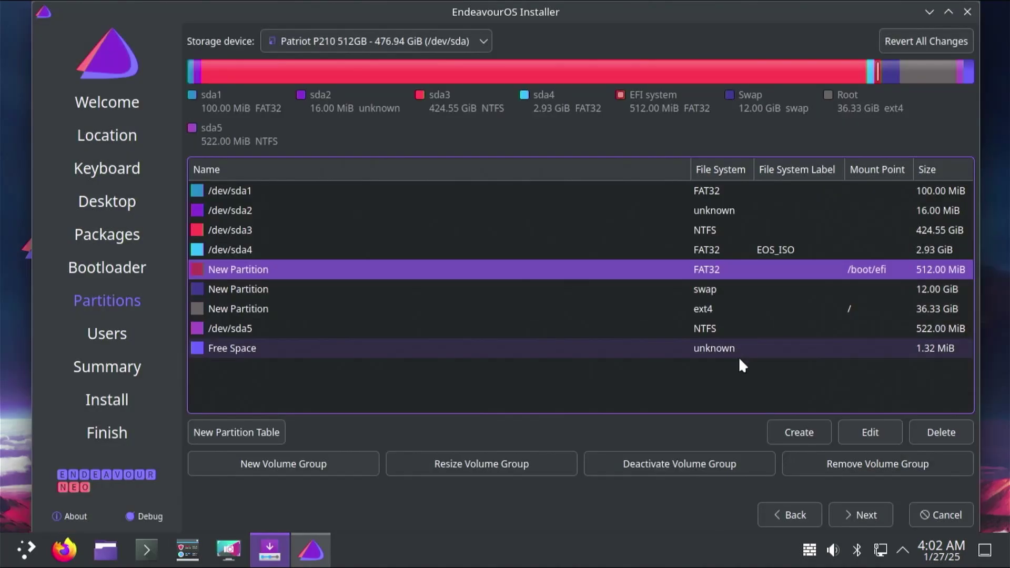
{"action": "left_click", "coordinate": [862, 516]}
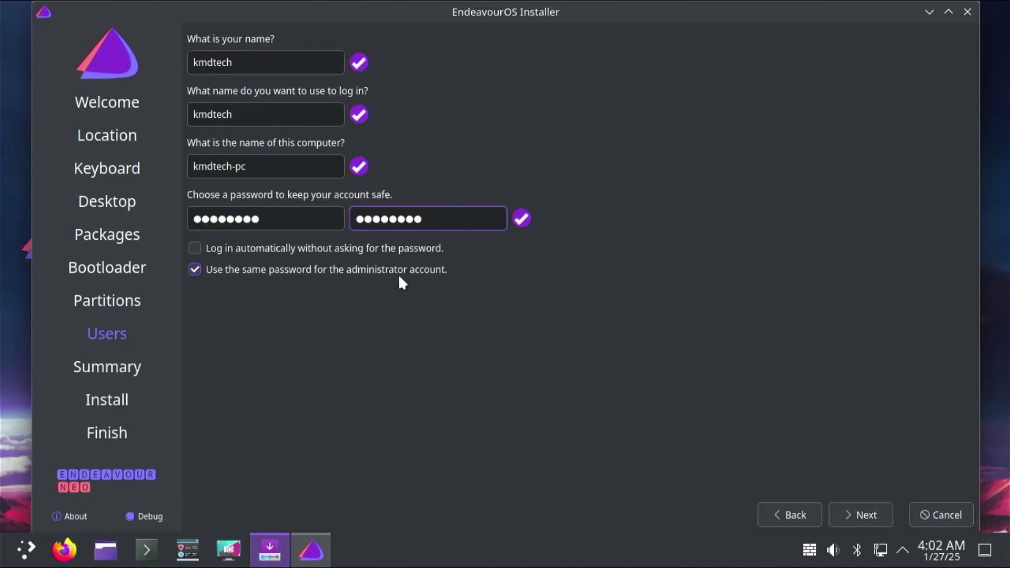
Keep the administrator password the same as the user password and proceed to the Summary page
{"action": "left_click", "coordinate": [274, 269]}
{"action": "left_click", "coordinate": [282, 317]}
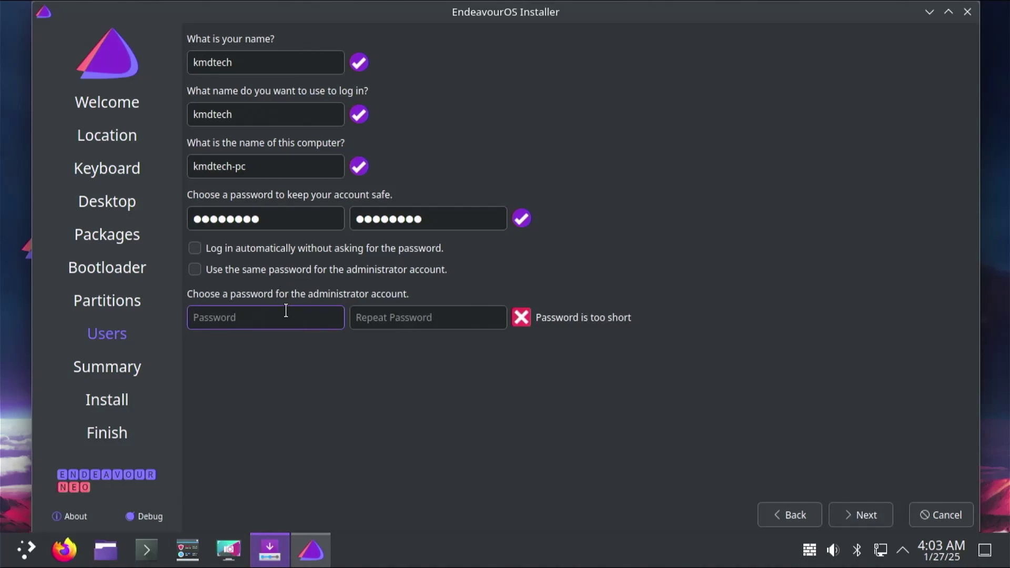
{"action": "left_click", "coordinate": [291, 271]}
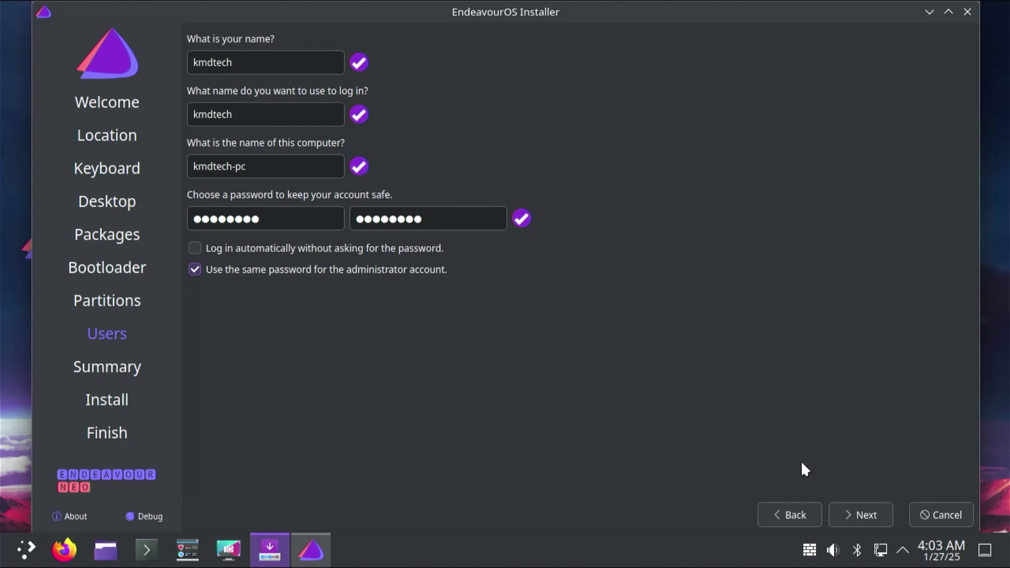
{"action": "left_click", "coordinate": [863, 514]}
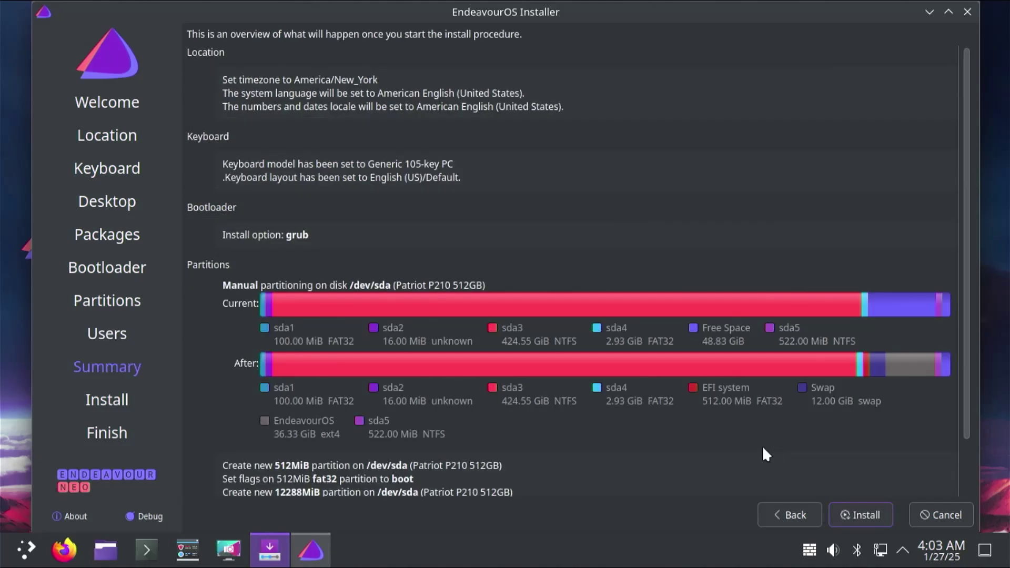
Start the installation from the Summary, confirm the disk changes, and restart when finished
{"action": "scroll", "coordinate": [539, 481], "scroll_direction": "down", "scroll_amount": 2}
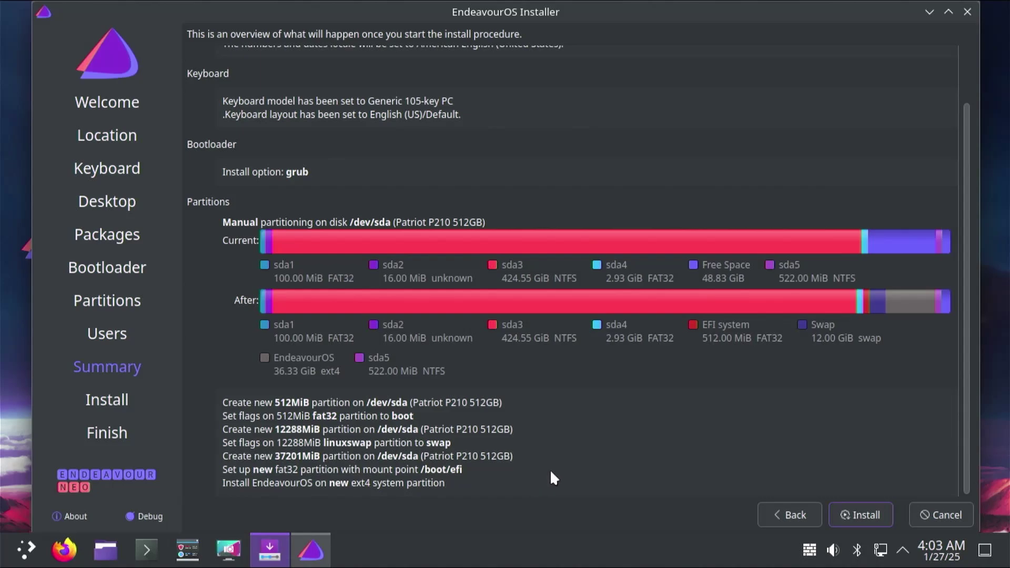
{"action": "left_click", "coordinate": [849, 511]}
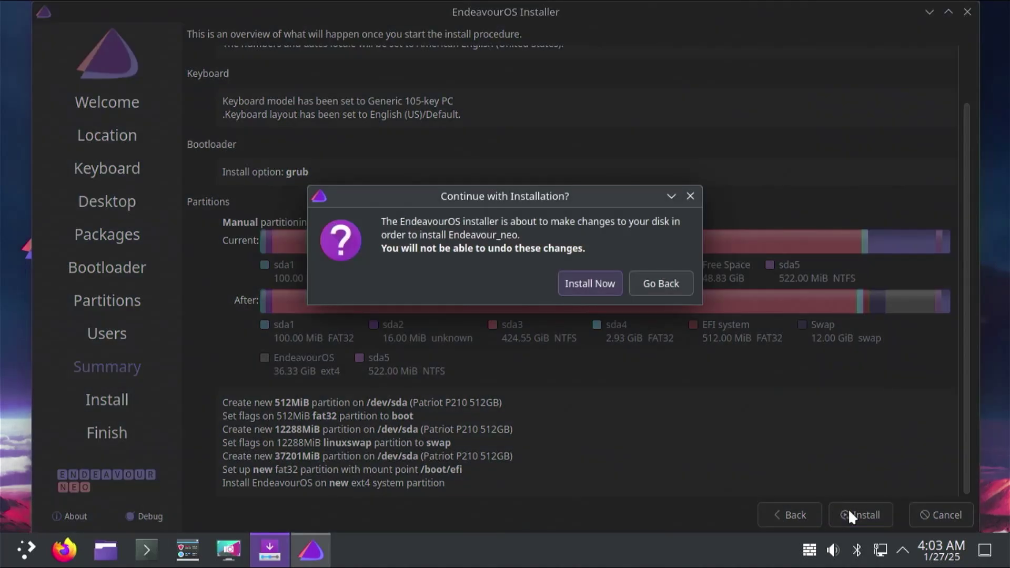
{"action": "left_click", "coordinate": [587, 283]}
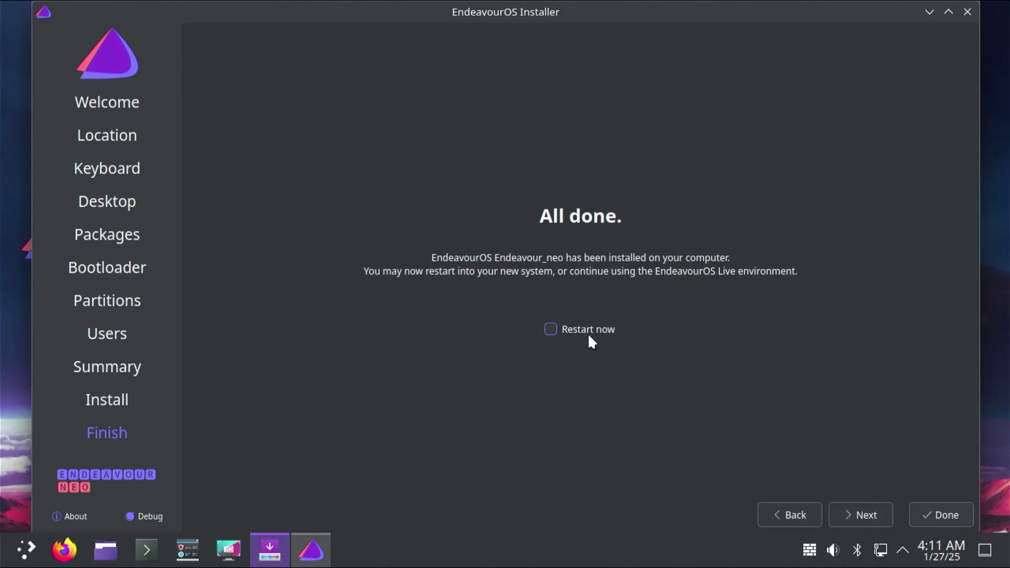
{"action": "left_click", "coordinate": [589, 336]}
{"action": "left_click", "coordinate": [937, 508]}
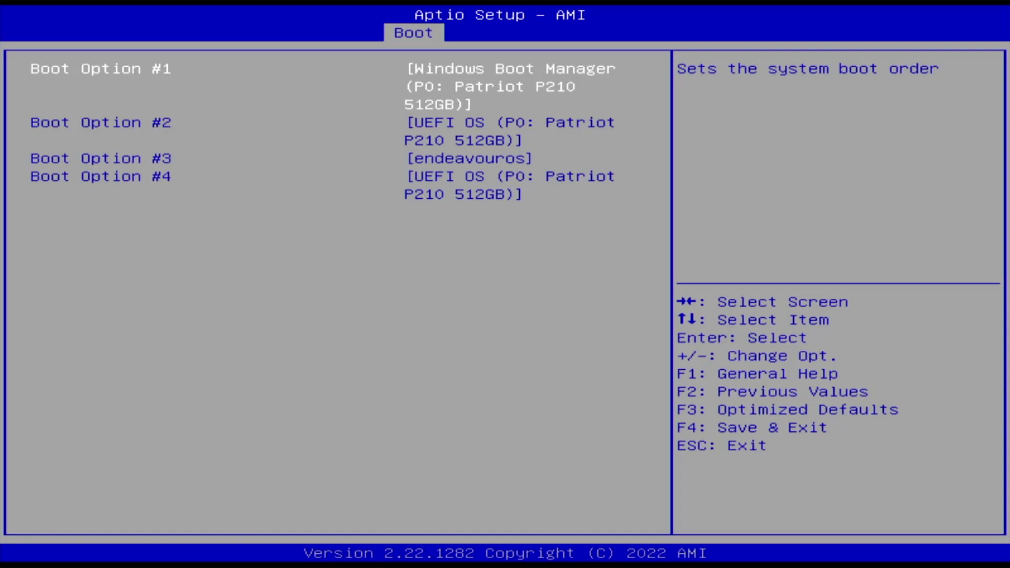
Move endeavouros up to Boot Option #1, ahead of Windows Boot Manager
{"action": "key", "text": "Down"}
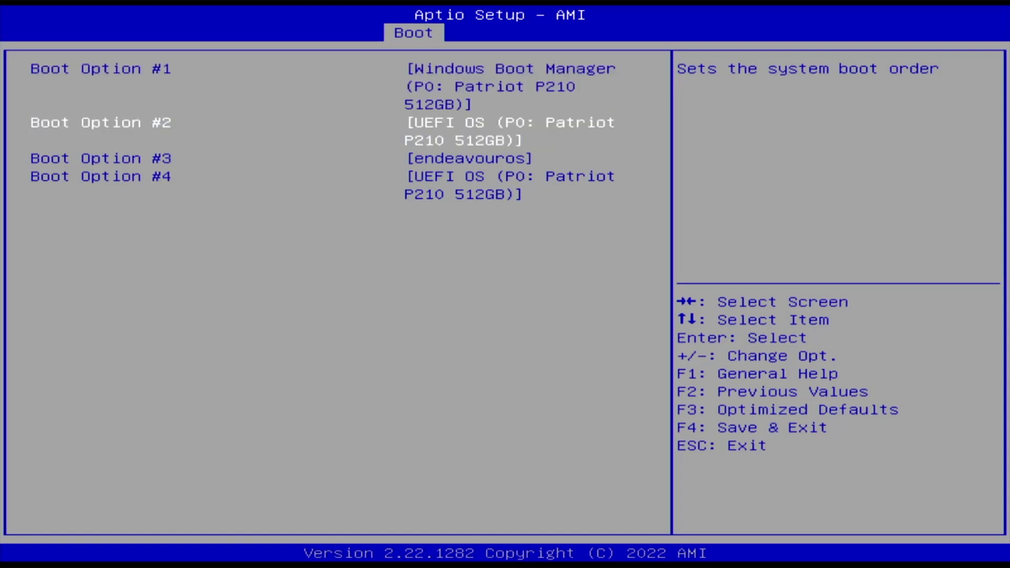
{"action": "key", "text": "Down"}
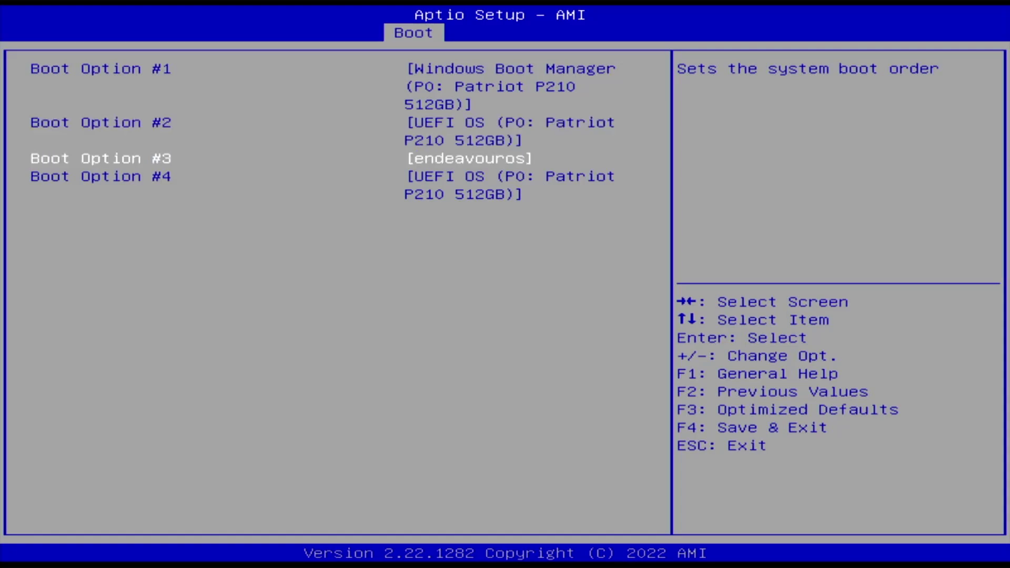
{"action": "key", "text": "Down"}
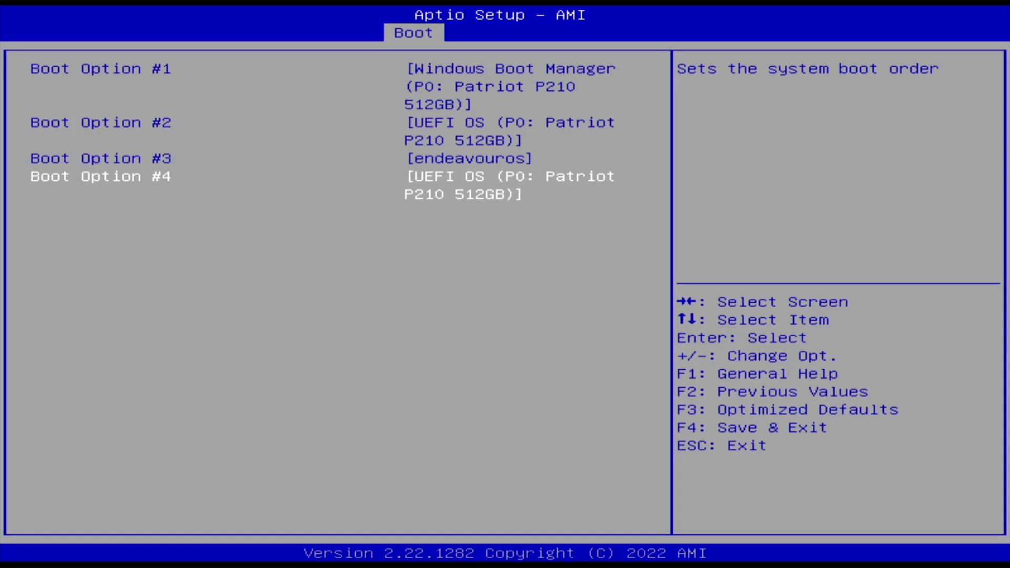
{"action": "key", "text": "Up"}
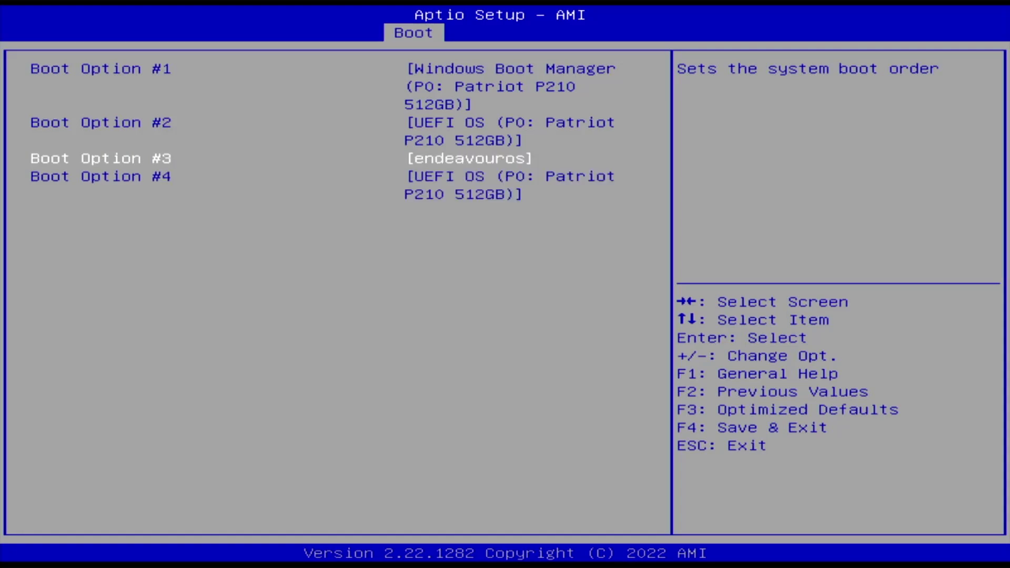
{"action": "key", "text": "Up"}
{"action": "key", "text": "Up"}
{"action": "key", "text": "plus"}
{"action": "key", "text": "plus"}
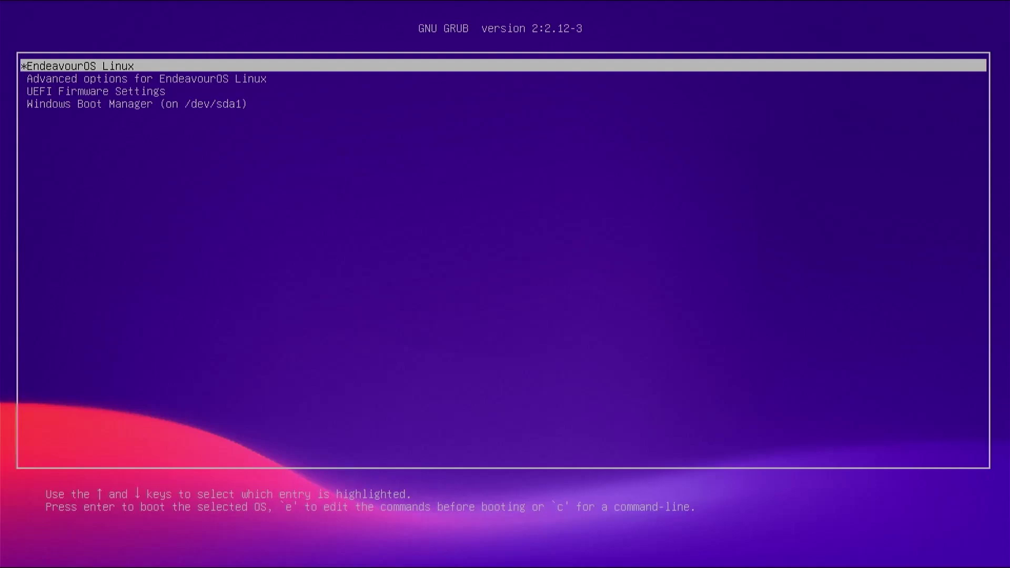
Boot EndeavourOS Linux from the GRUB menu and log in with the user password
{"action": "key", "text": "Down"}
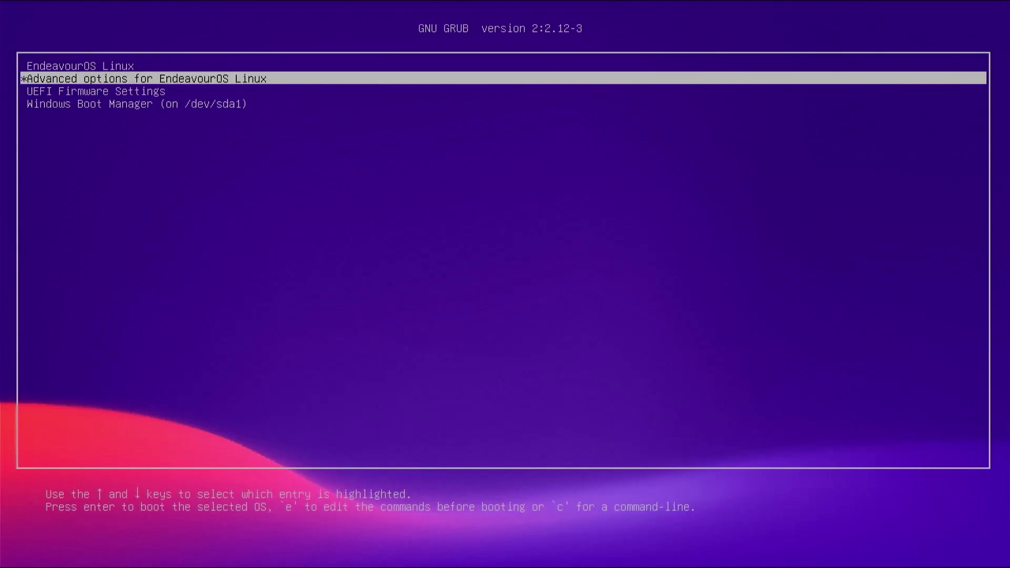
{"action": "key", "text": "Down"}
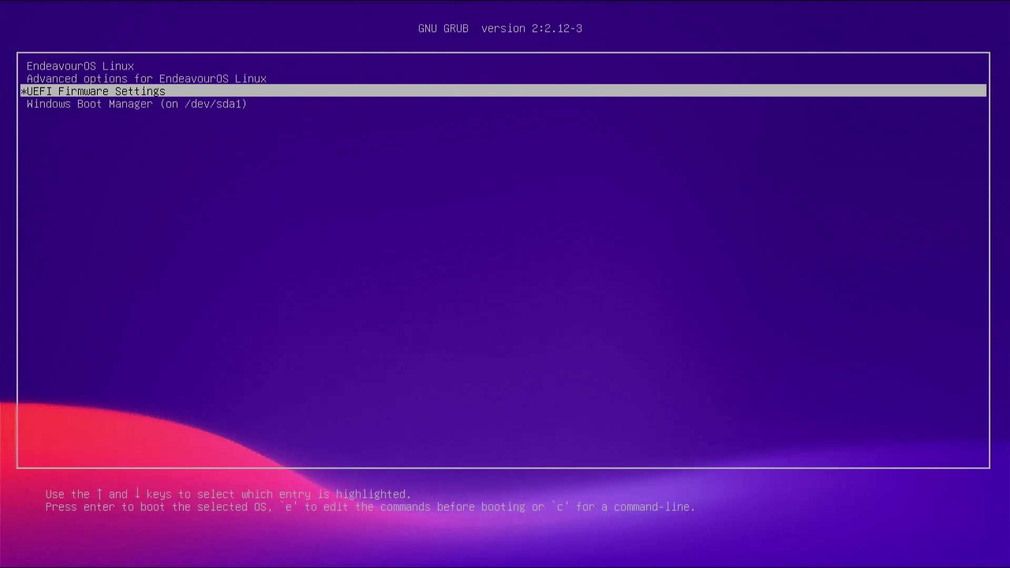
{"action": "key", "text": "Down"}
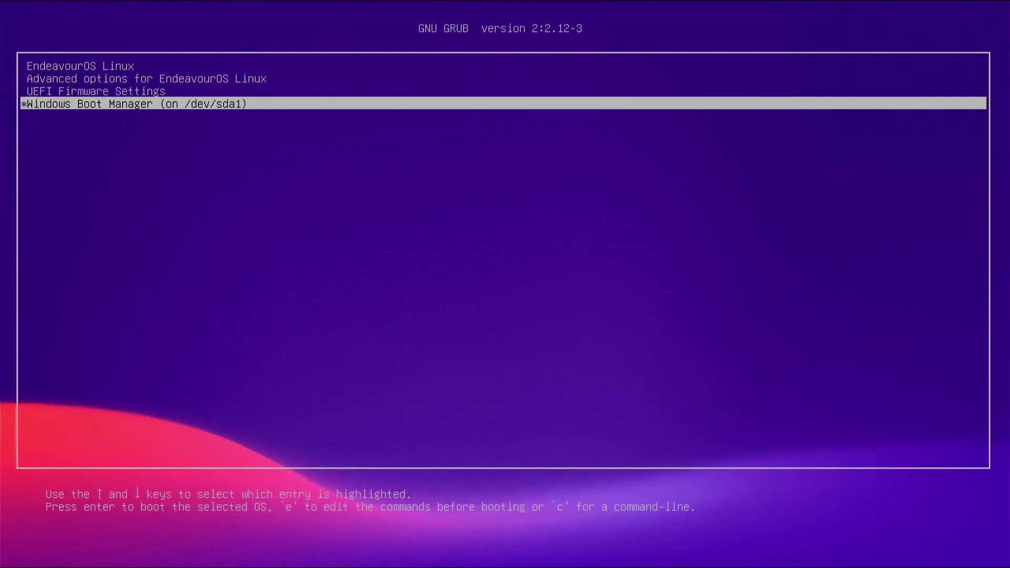
{"action": "key", "text": "Up"}
{"action": "key", "text": "Up"}
{"action": "key", "text": "Up"}
{"action": "key", "text": "Return"}
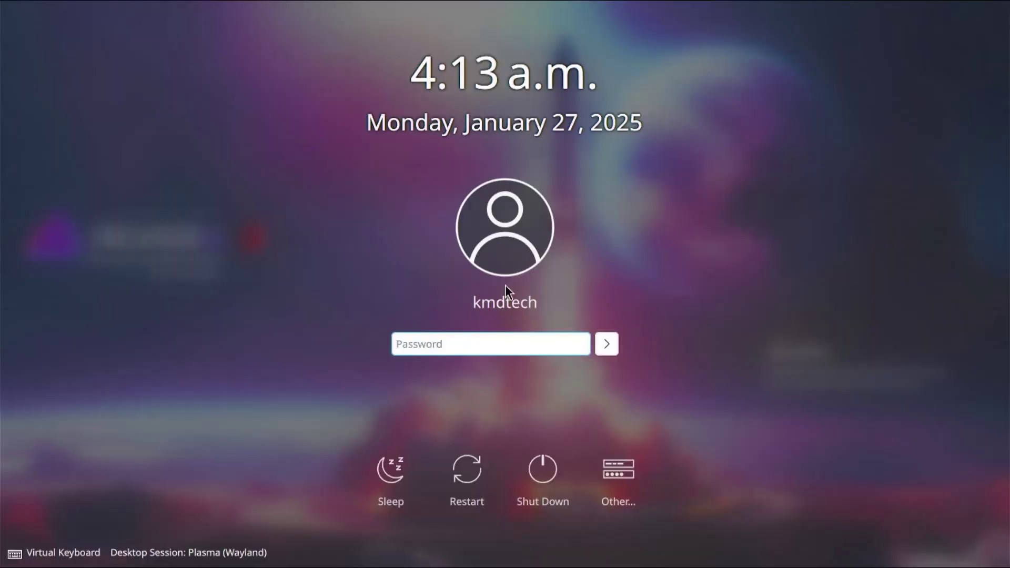
{"action": "type", "text": "••••••"}
{"action": "key", "text": "Return"}
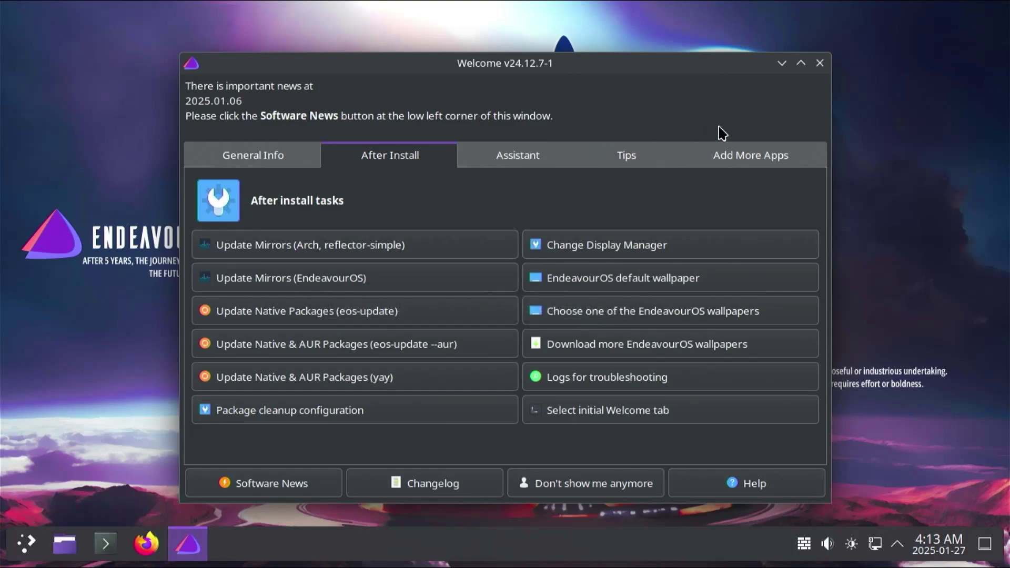
Close the Welcome window, restart, boot Windows Boot Manager from GRUB and sign in
{"action": "left_click", "coordinate": [820, 64]}
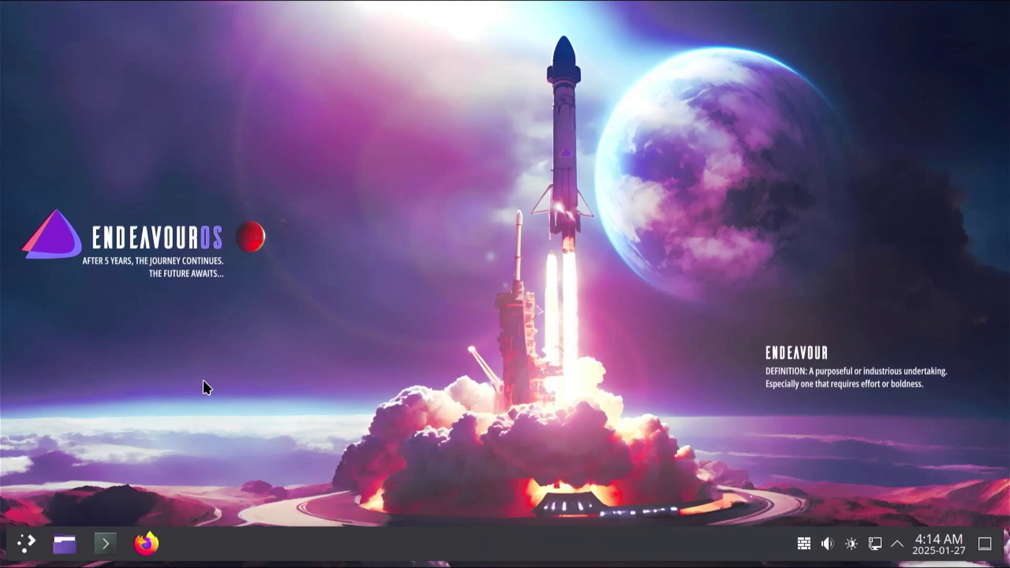
{"action": "left_click", "coordinate": [26, 543]}
{"action": "left_click", "coordinate": [400, 505]}
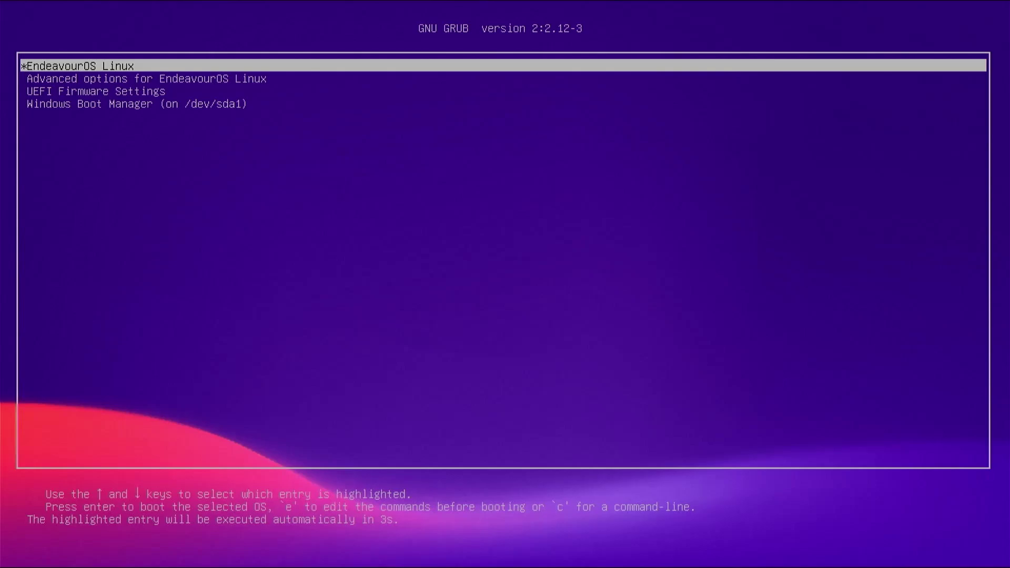
{"action": "key", "text": "Down"}
{"action": "key", "text": "Down"}
{"action": "key", "text": "Down"}
{"action": "key", "text": "Return"}
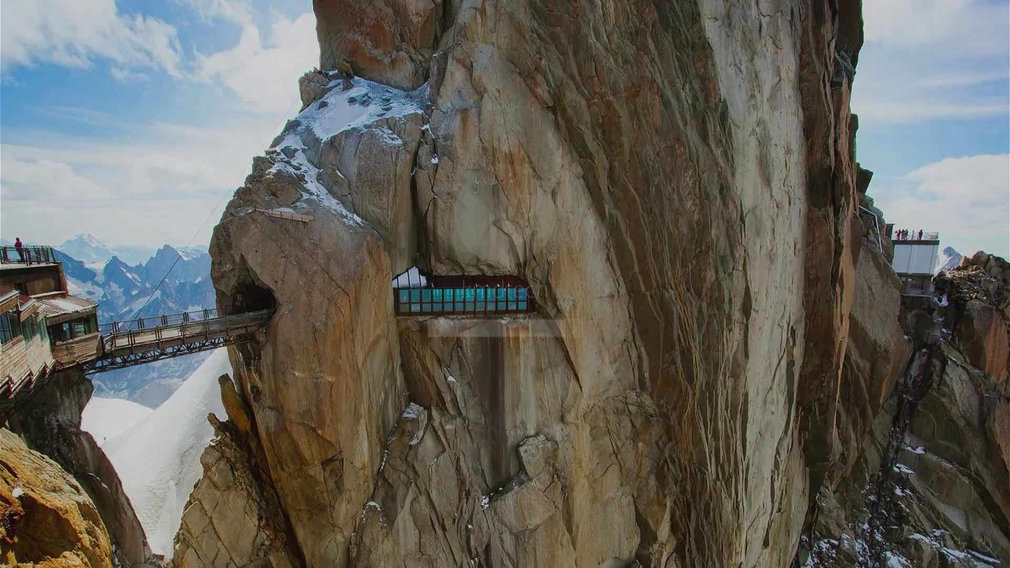
{"action": "key", "text": "space"}
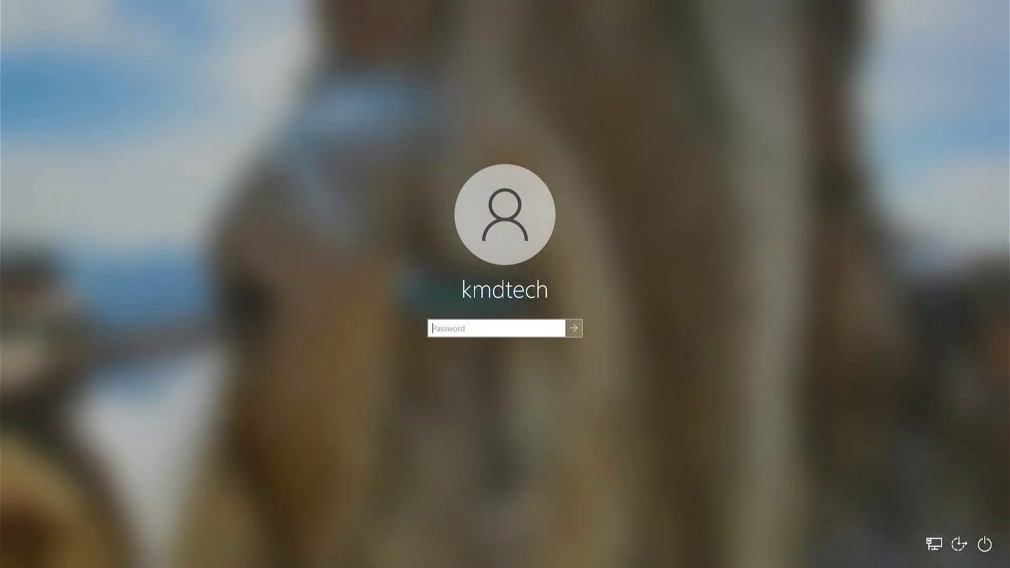
{"action": "type", "text": "********"}
{"action": "key", "text": "Return"}
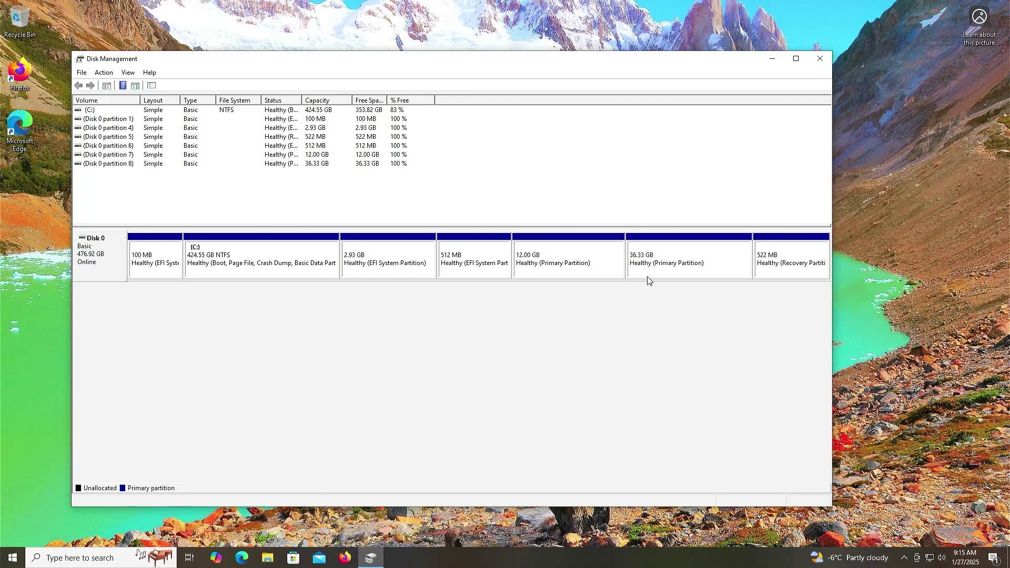
Select the 36.33 GB, 12.00 GB, 512 MB EFI and 2.93 GB partitions on Disk 0
{"action": "left_click", "coordinate": [646, 278]}
{"action": "left_click", "coordinate": [581, 267]}
{"action": "left_click", "coordinate": [495, 267]}
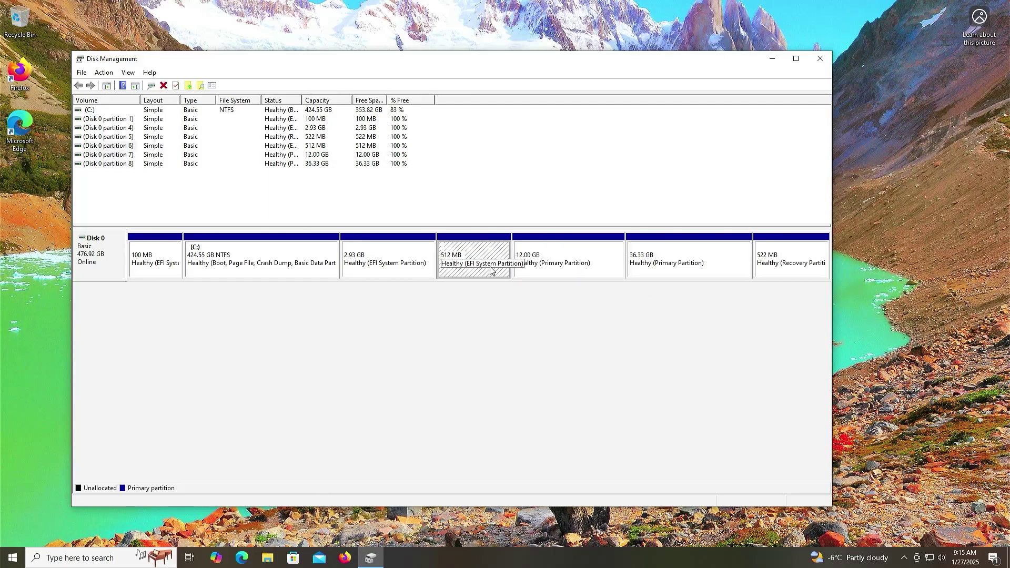
{"action": "left_click", "coordinate": [650, 271]}
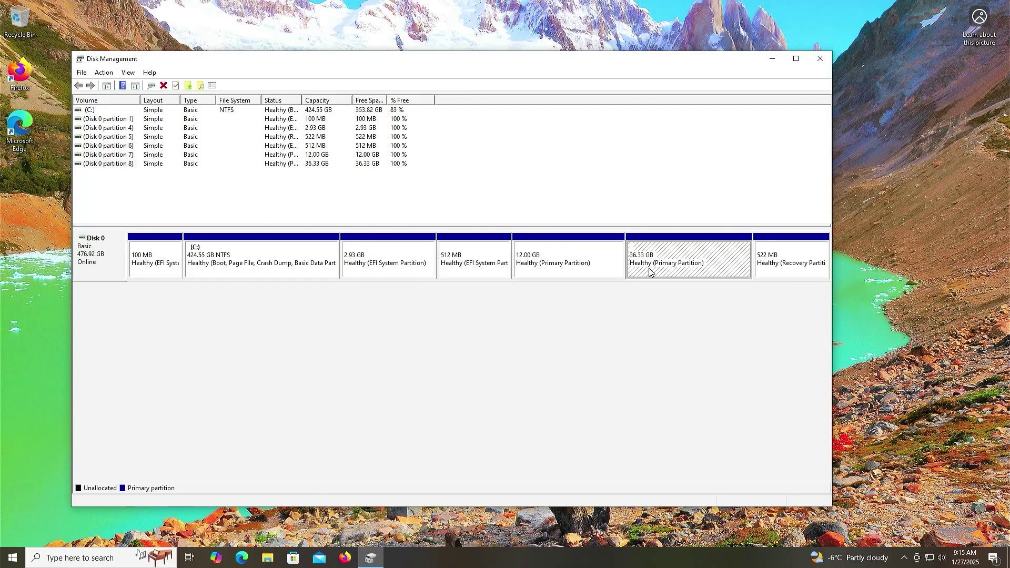
{"action": "left_click", "coordinate": [596, 271]}
{"action": "left_click", "coordinate": [486, 273]}
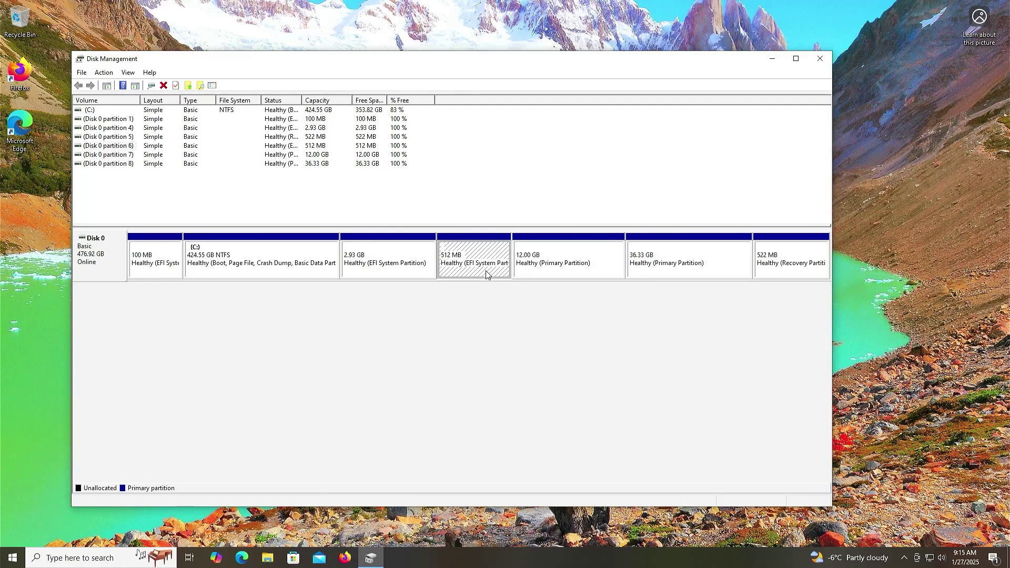
{"action": "left_click", "coordinate": [412, 271]}
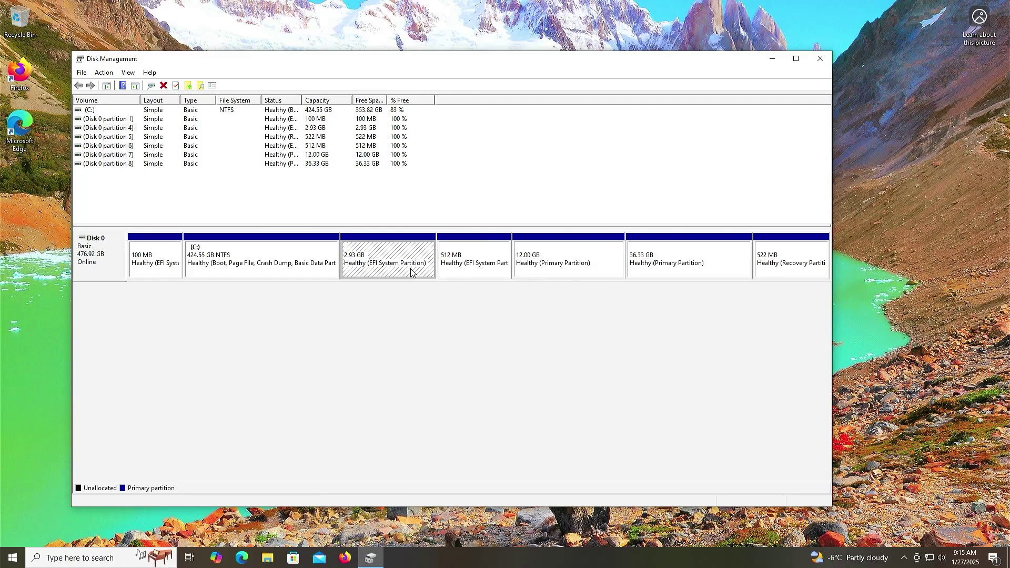